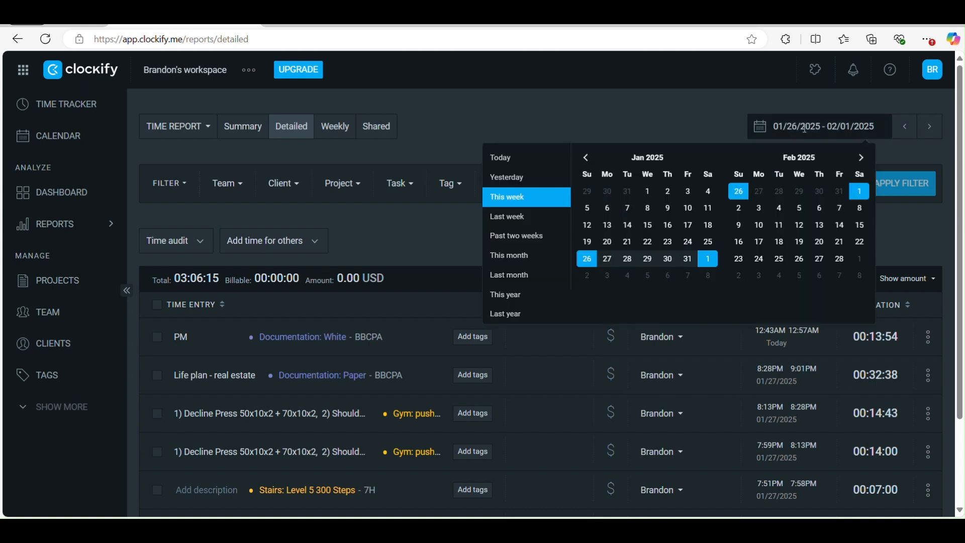
Step: Set the start date of the detailed time report's range to 01/26/2022
left_click(739, 132)
left_click(803, 123)
triple_click(803, 122)
double_click(808, 126)
type("2022")
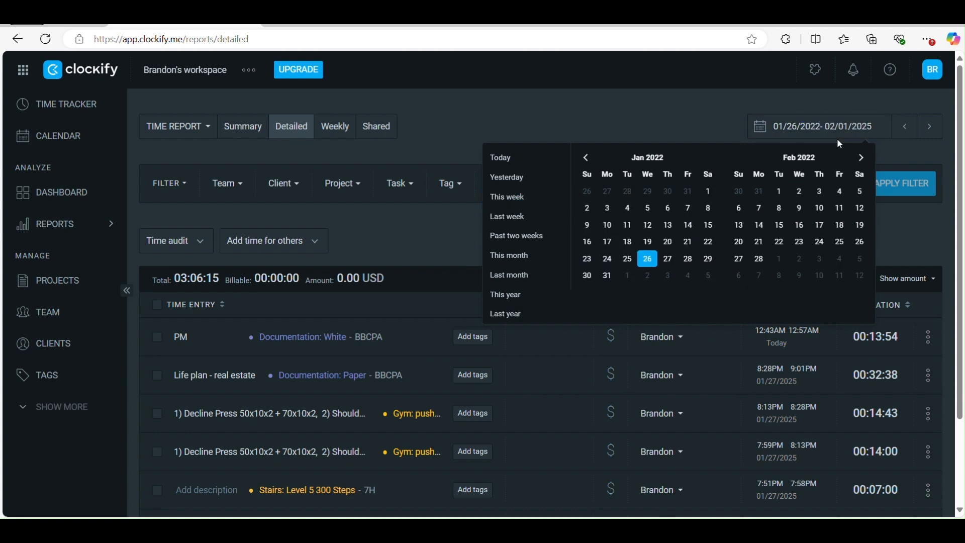
key("Return")
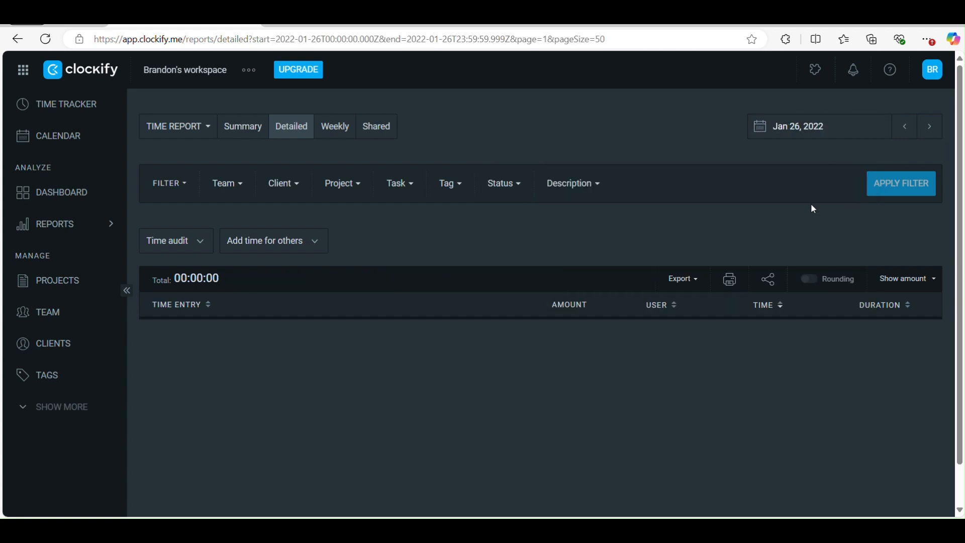
Step: Try to extend the report's date range to end on 01/26/2025
left_click(799, 125)
left_click(851, 126)
left_click(877, 128)
key("BackSpace")
type("5")
key("Return")
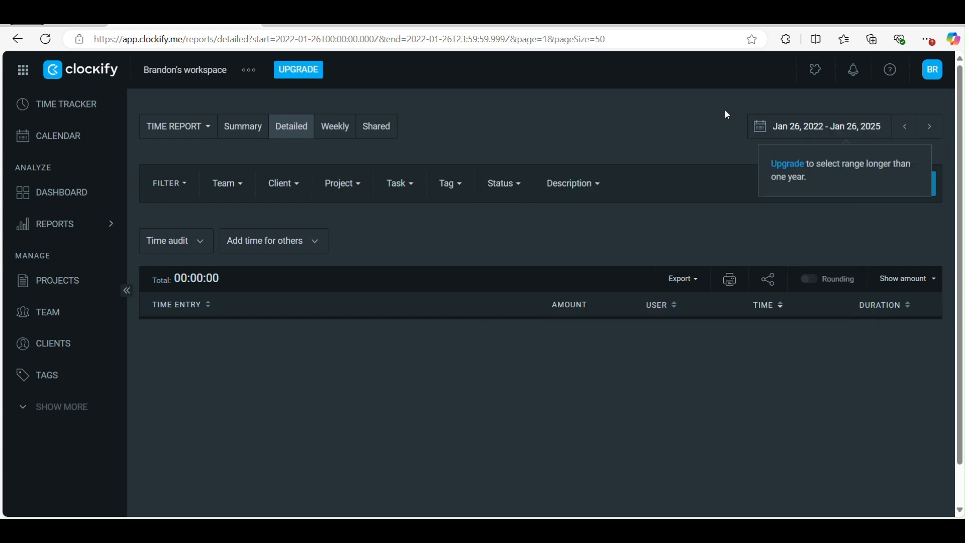
Step: Open the subscription upgrade page and review the annual prices of the available plans
left_click(788, 164)
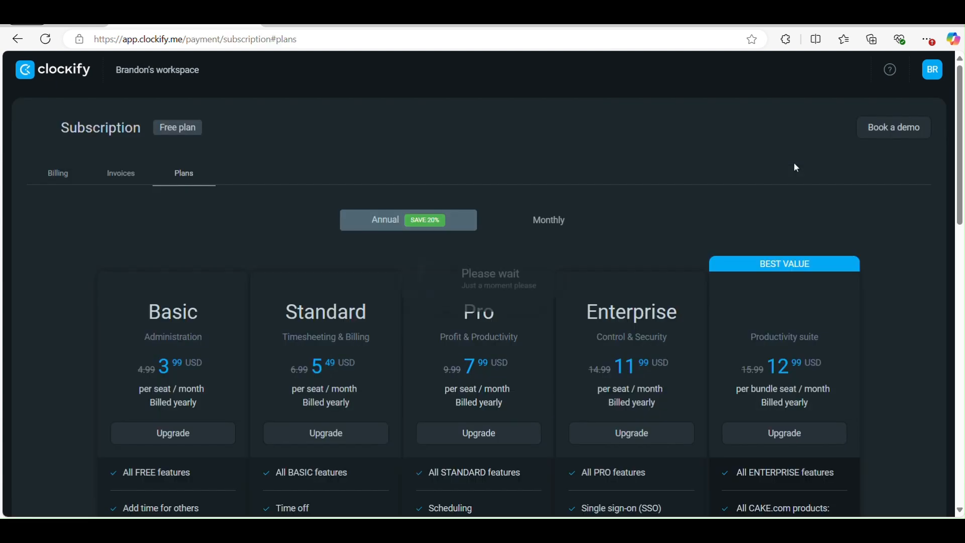
left_click(934, 75)
left_click(544, 234)
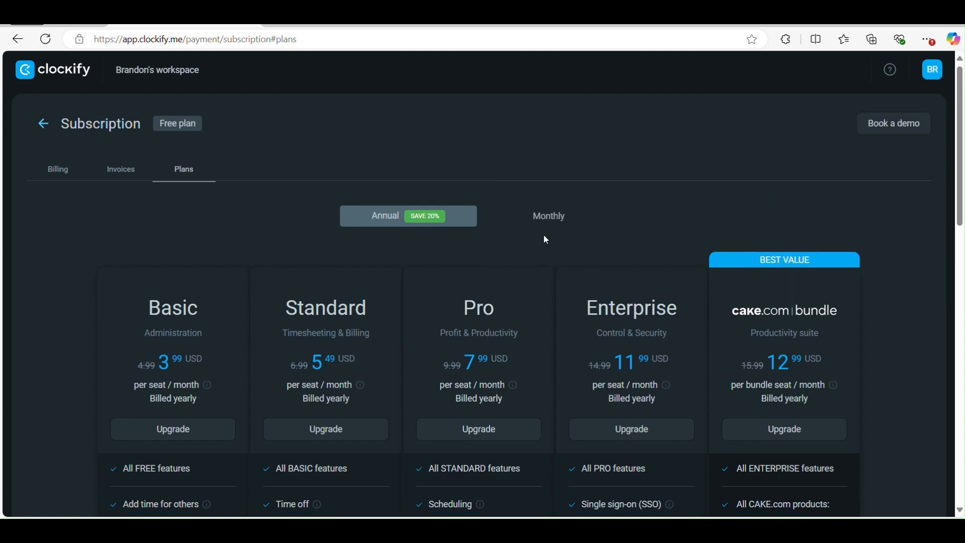
scroll(544, 234, "down", 4)
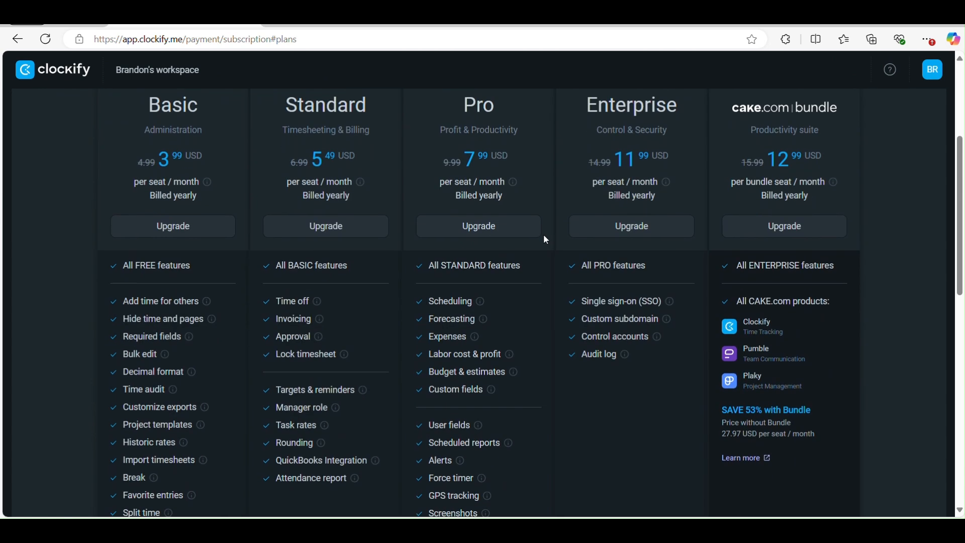
left_click(540, 234)
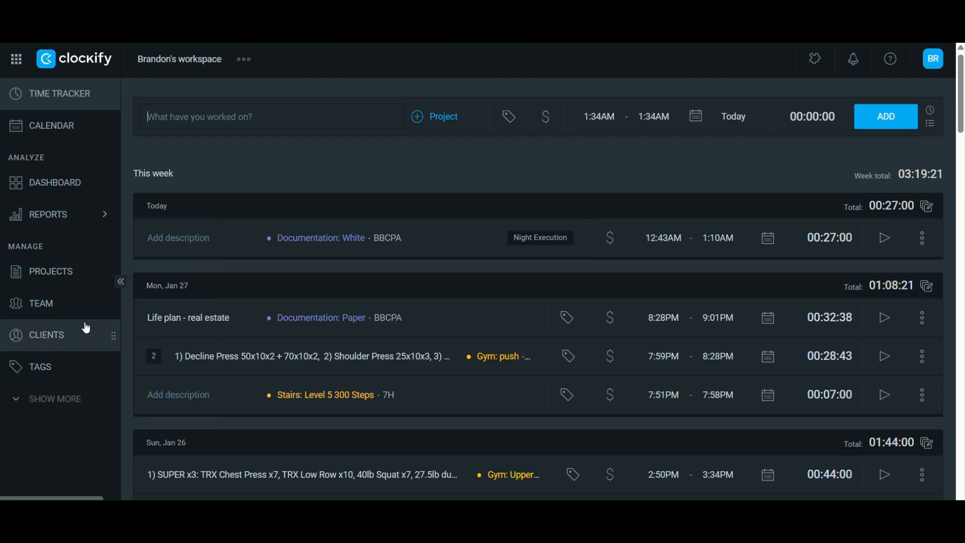
Step: Expand the full navigation list, open the Detailed time report and move its date range calendar back to November 2021
left_click(76, 403)
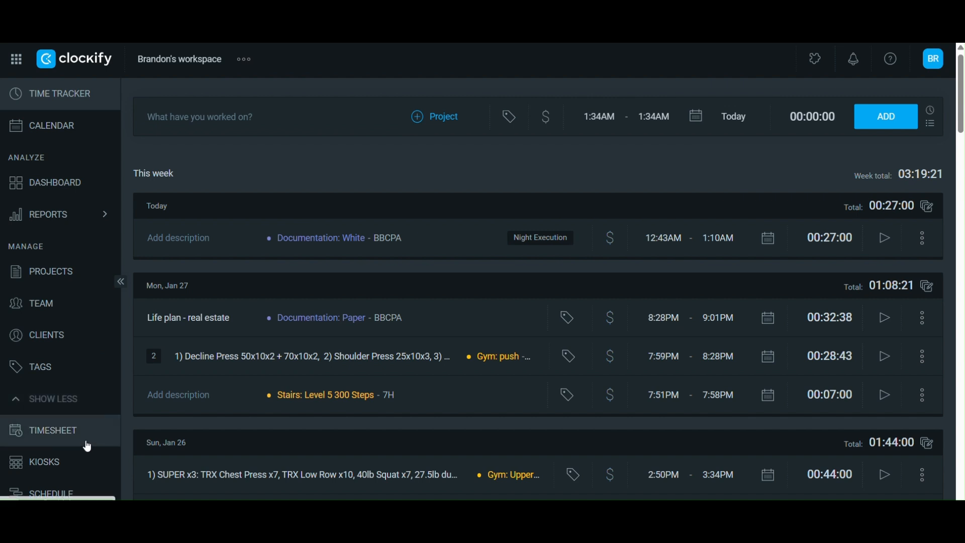
scroll(86, 443, "down", 5)
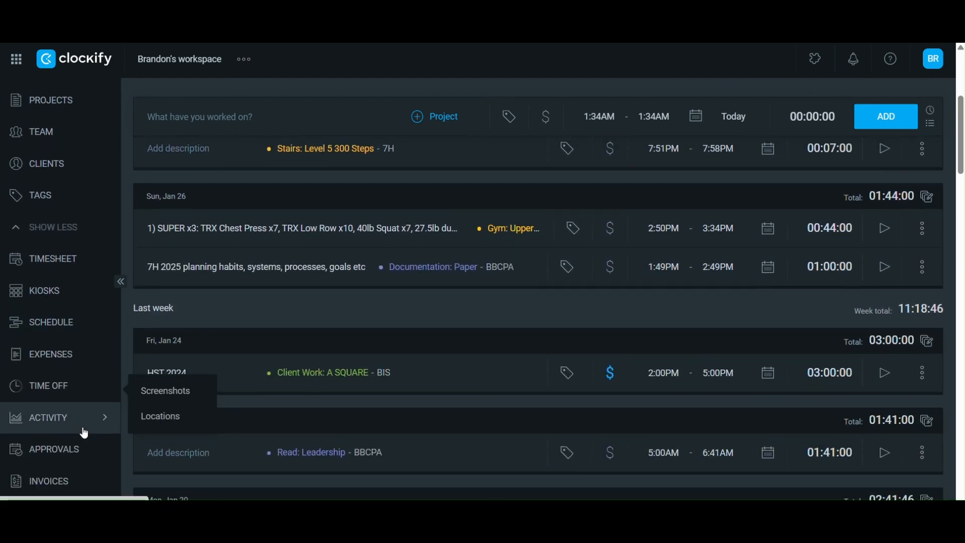
scroll(83, 431, "up", 5)
mouse_move(73, 213)
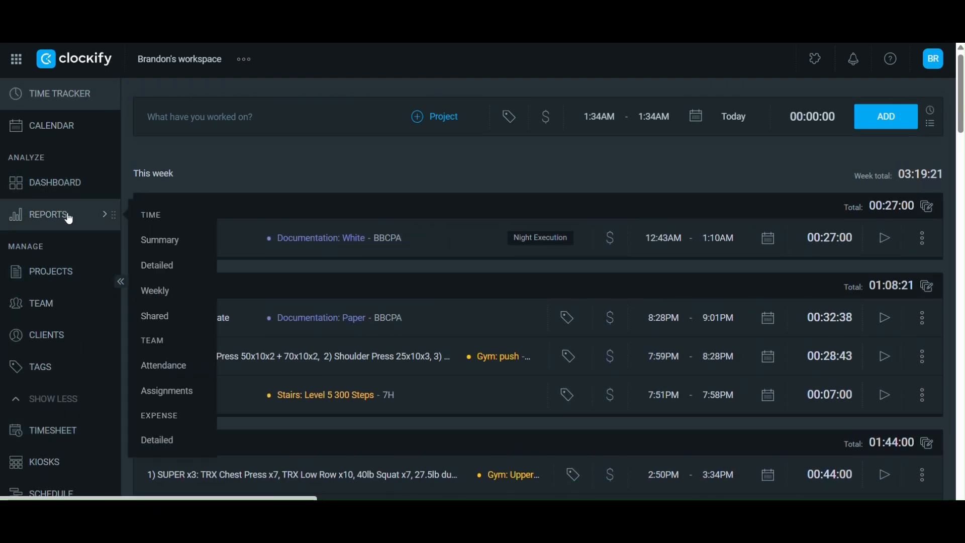
left_click(174, 272)
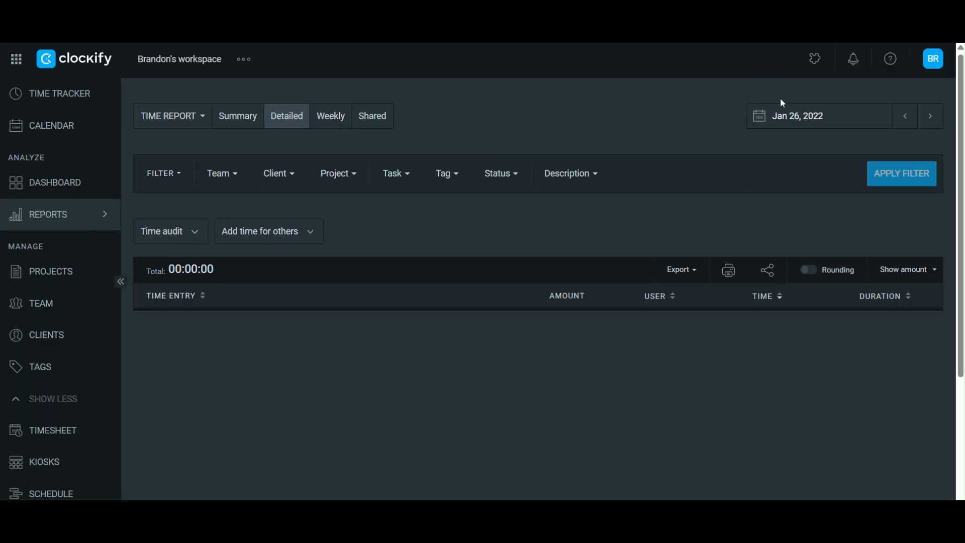
left_click(799, 116)
double_click(584, 148)
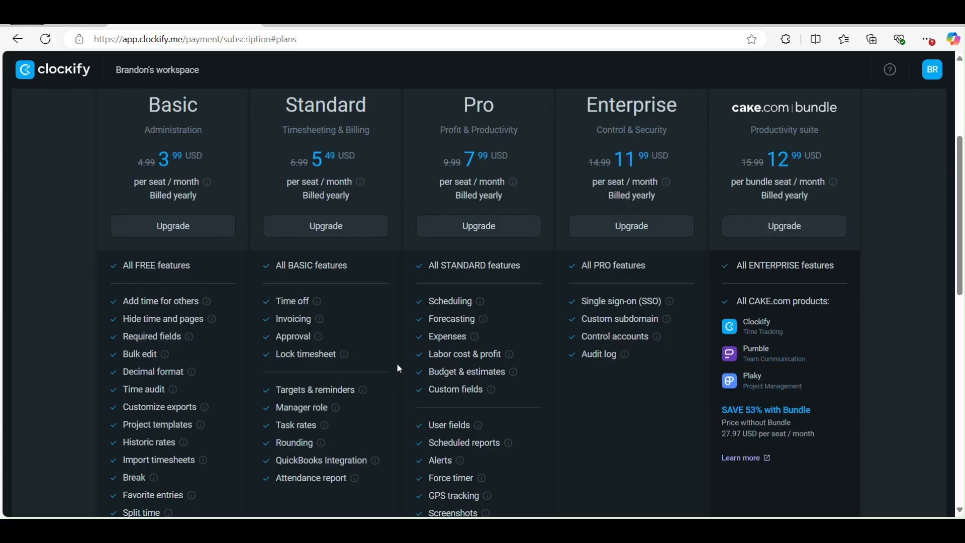
Step: Examine the features included in the Basic, Standard, Pro, Enterprise and bundle subscription plans
scroll(397, 363, "down", 1)
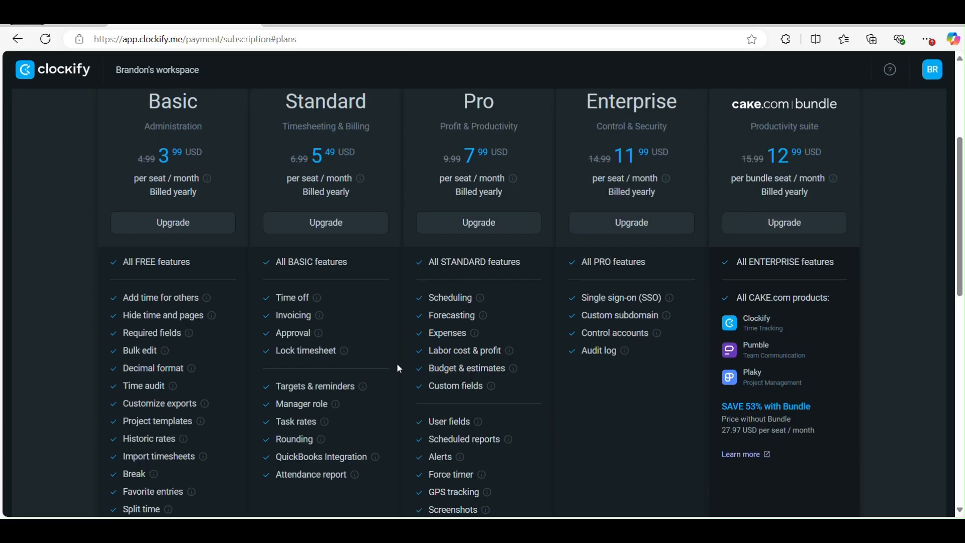
scroll(399, 365, "up", 1)
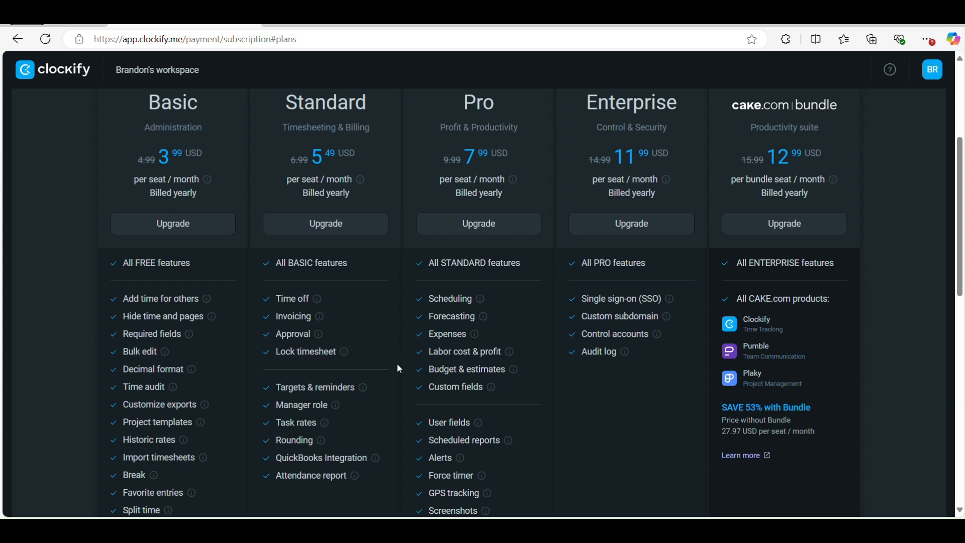
scroll(471, 280, "up", 1)
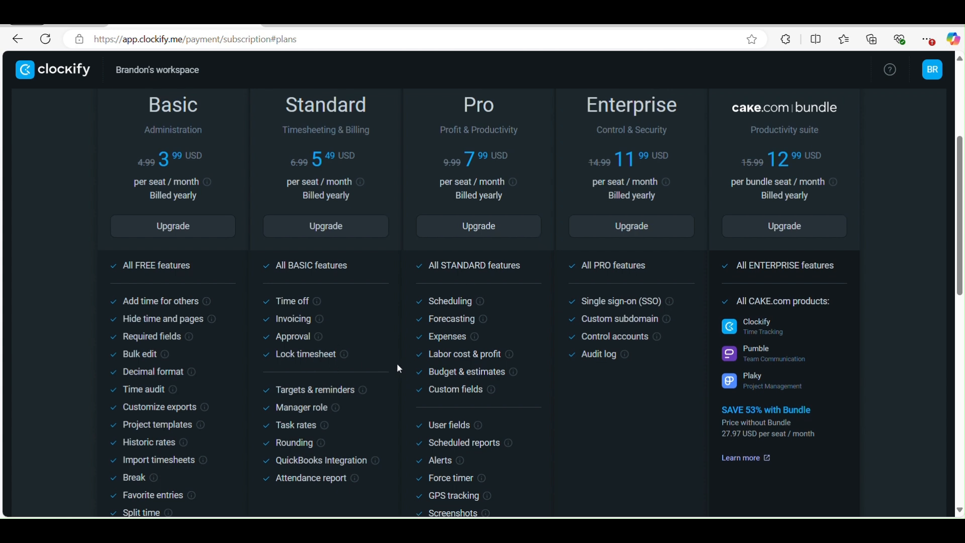
scroll(400, 369, "down", 1)
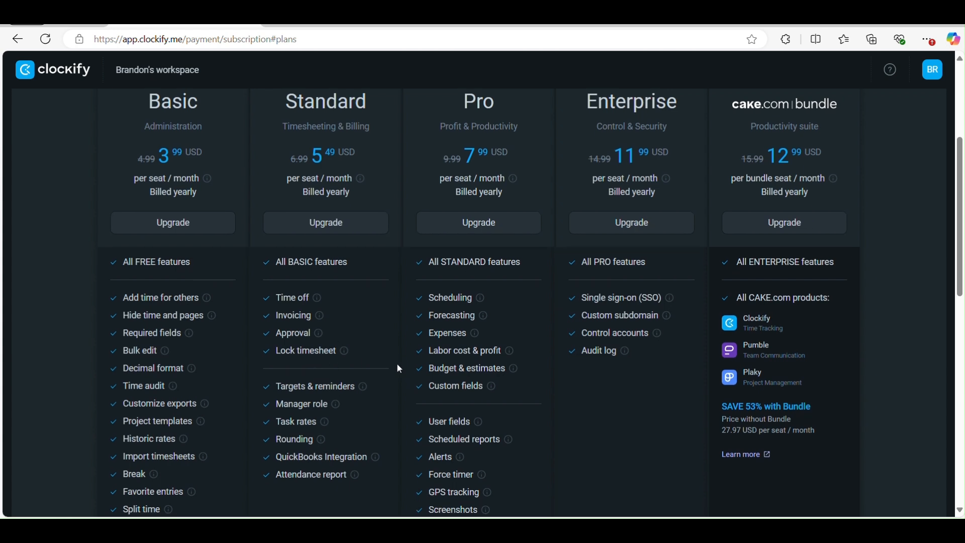
scroll(400, 369, "up", 1)
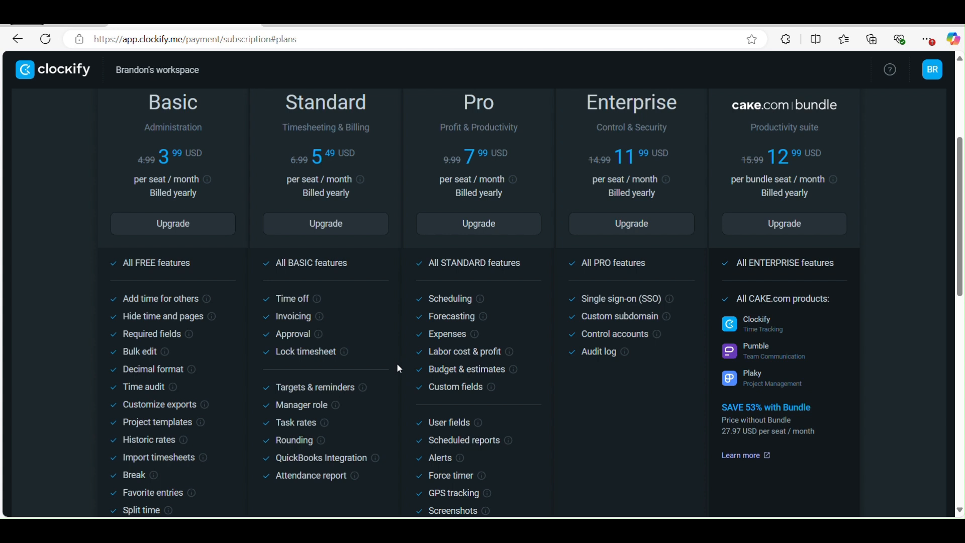
scroll(544, 242, "up", 1)
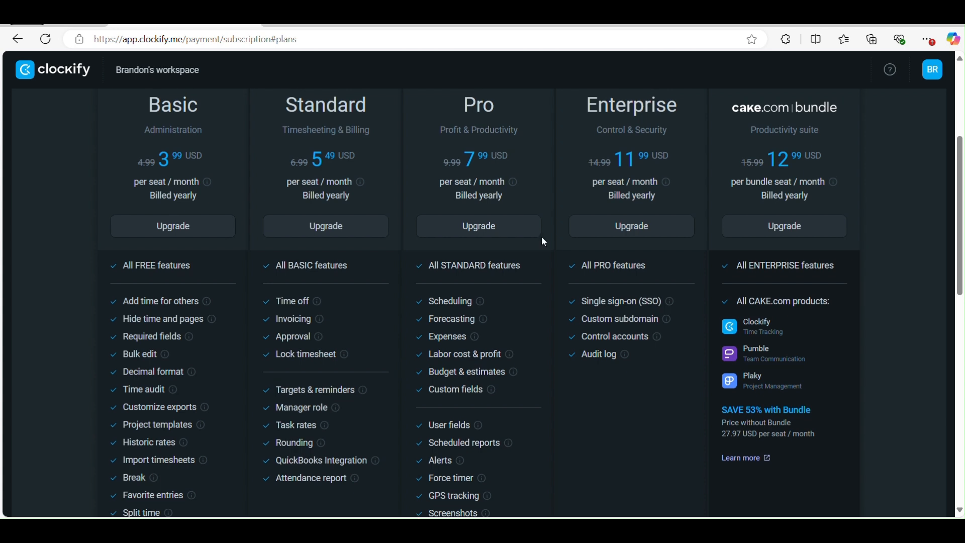
scroll(397, 366, "down", 1)
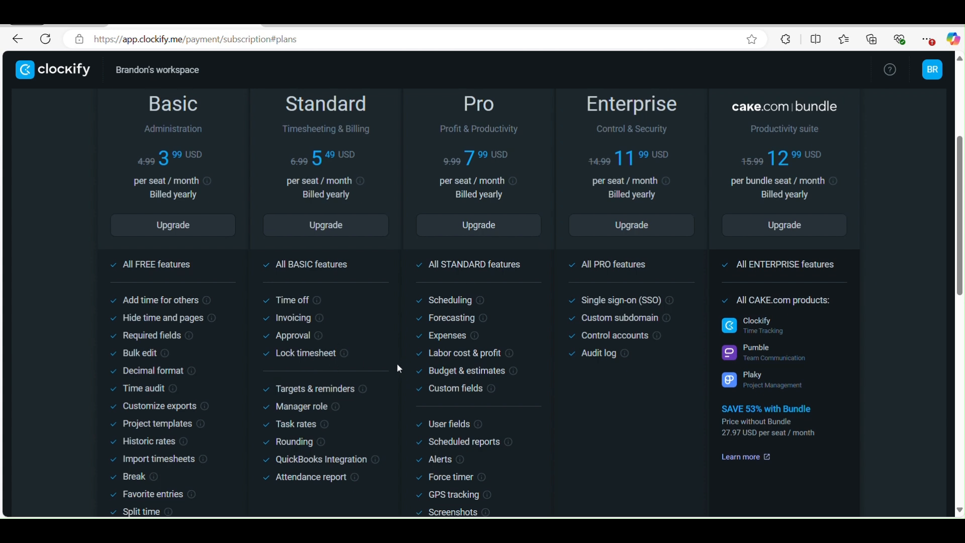
scroll(399, 369, "up", 1)
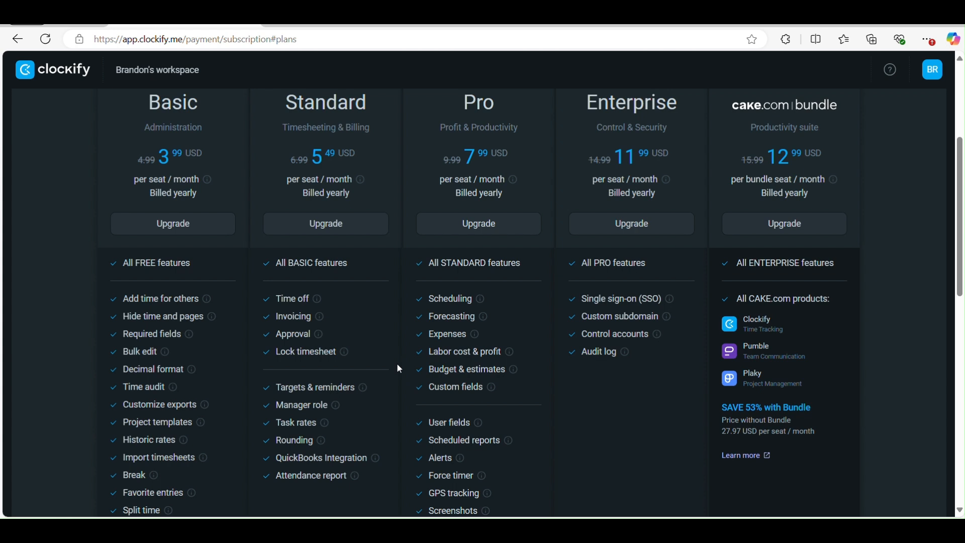
scroll(340, 350, "up", 1)
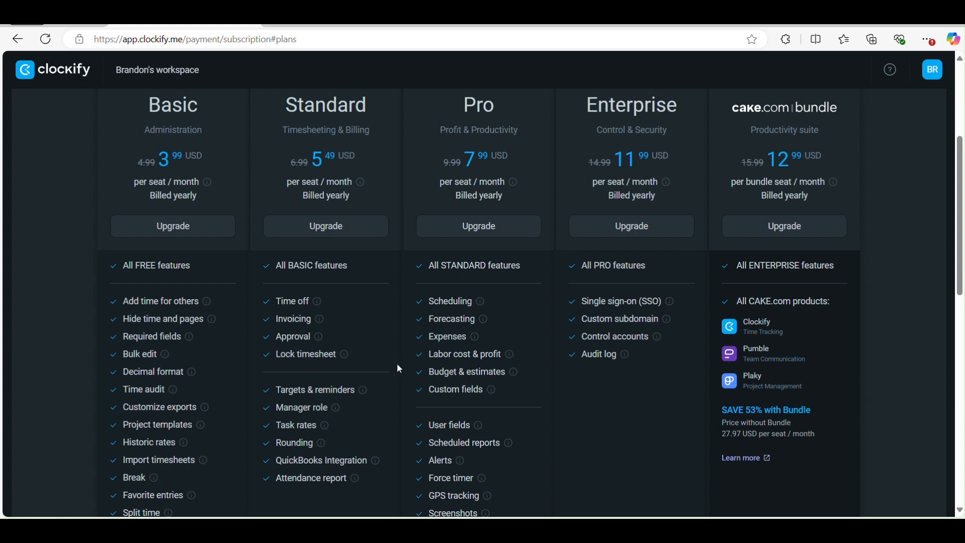
scroll(399, 369, "down", 1)
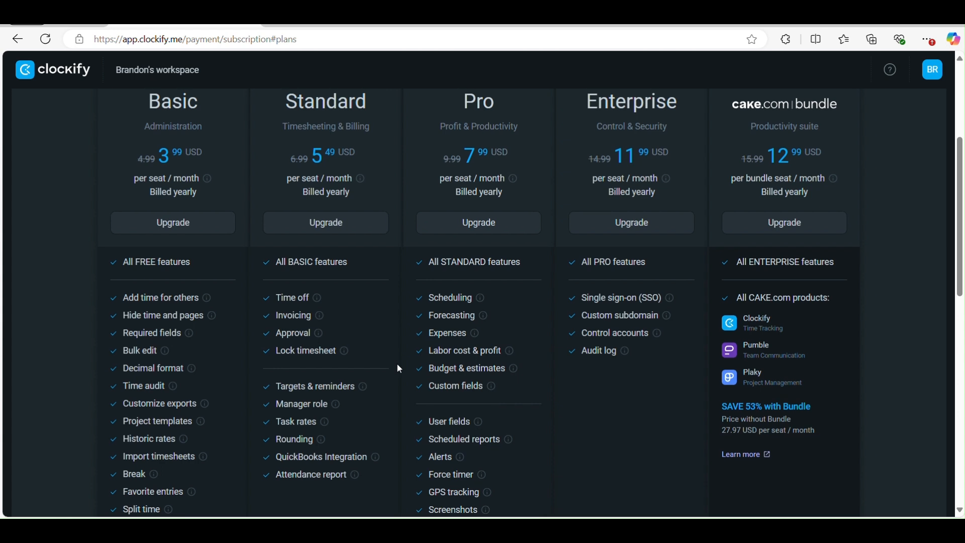
scroll(399, 369, "up", 1)
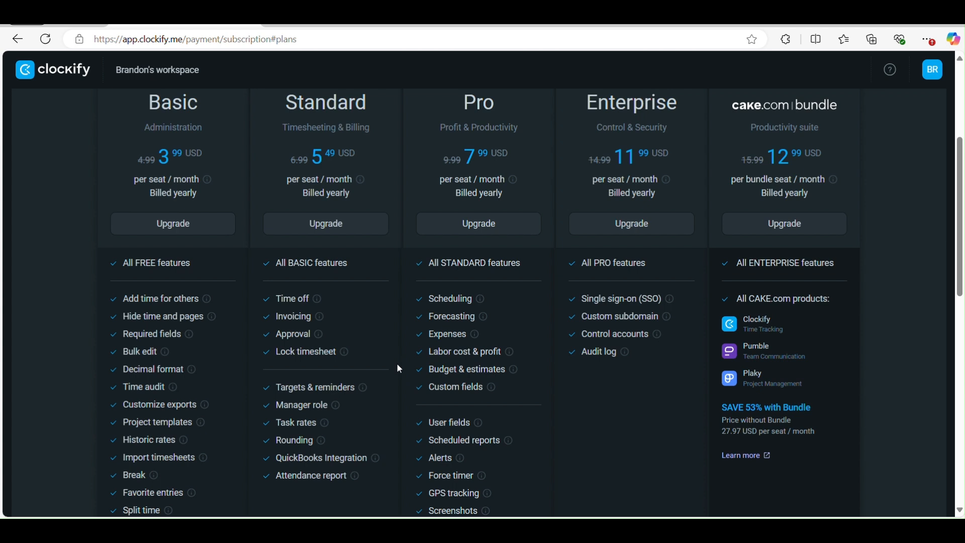
scroll(400, 368, "up", 1)
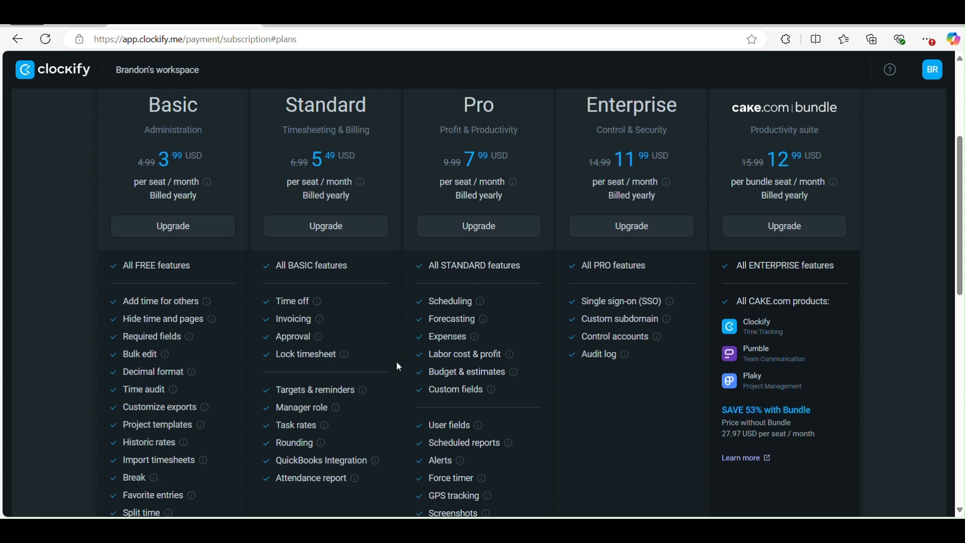
scroll(398, 366, "down", 1)
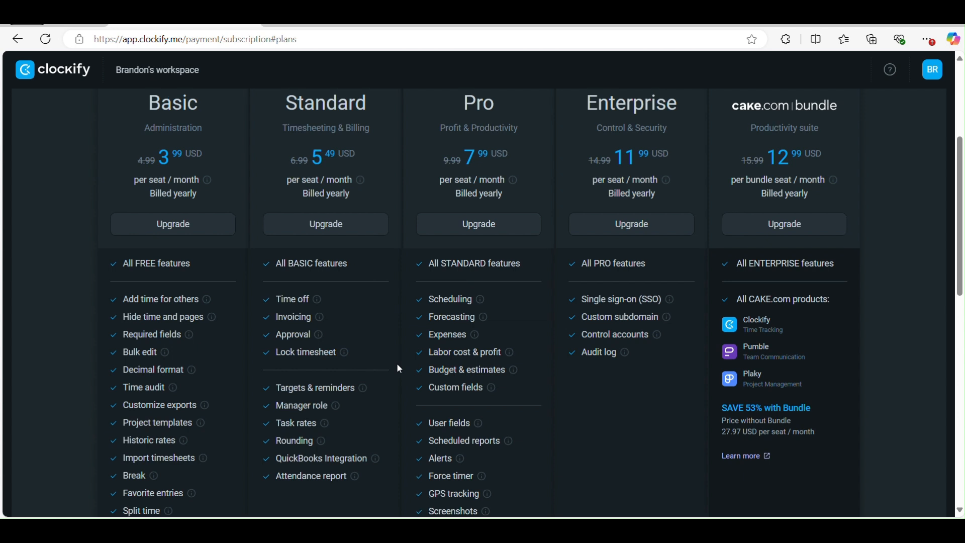
scroll(398, 366, "up", 1)
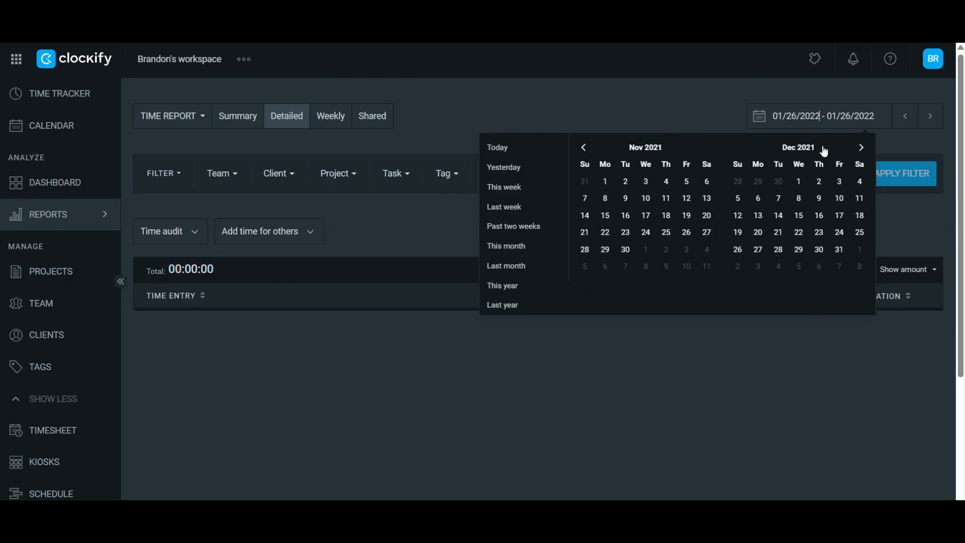
Step: Set the detailed report's date range to 01/26/2021 through 01/26/2025
type("145")
key("Return")
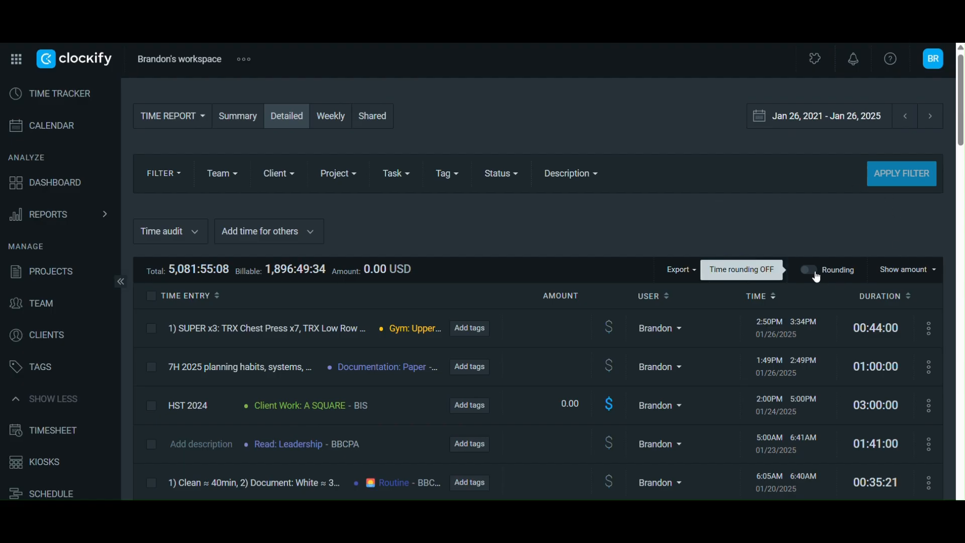
Step: Turn on time rounding and export the detailed report as an Excel file
left_click(818, 277)
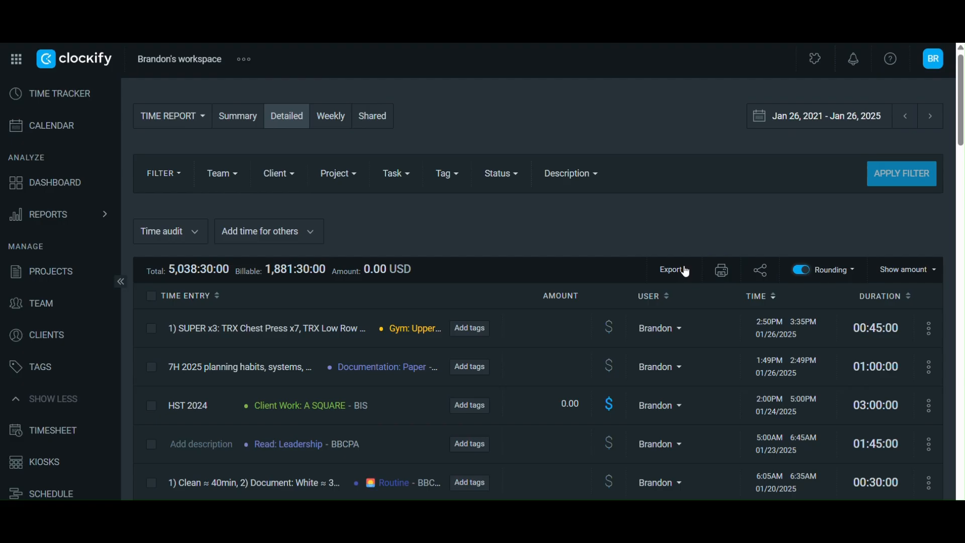
left_click(684, 270)
left_click(697, 353)
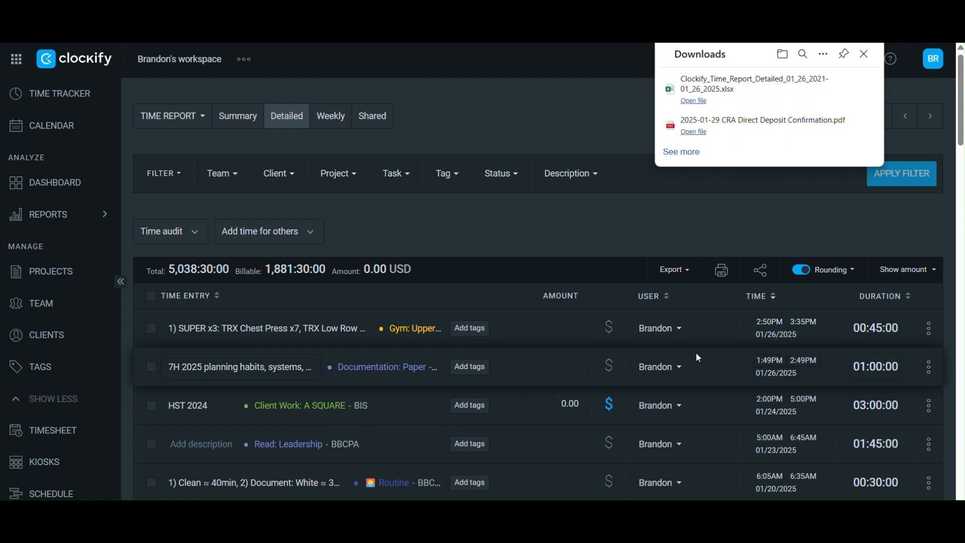
Step: Open the exported Clockify_Time_Report_Detailed_01_26_2021-01_26_2025.xlsx in Excel, maximize its window and enable editing
left_click(696, 102)
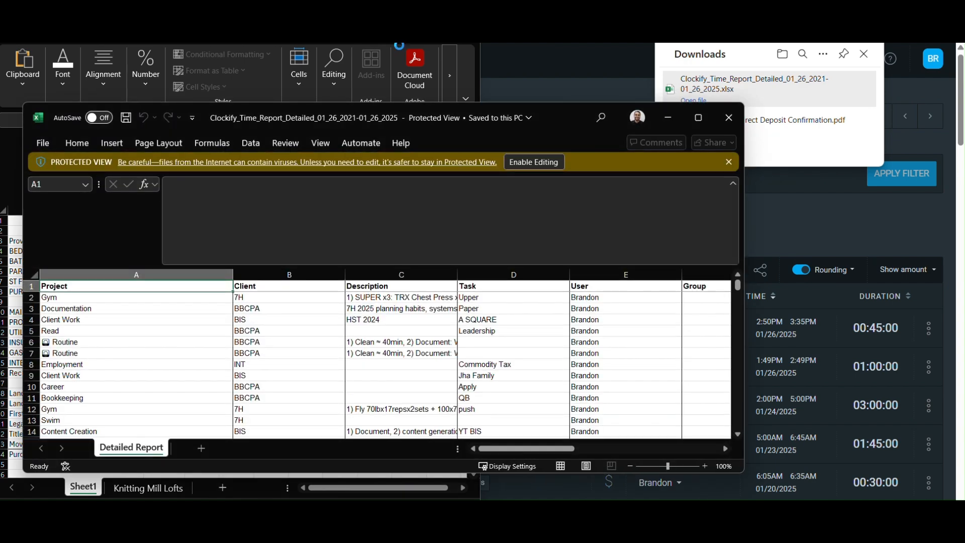
left_click(451, 120)
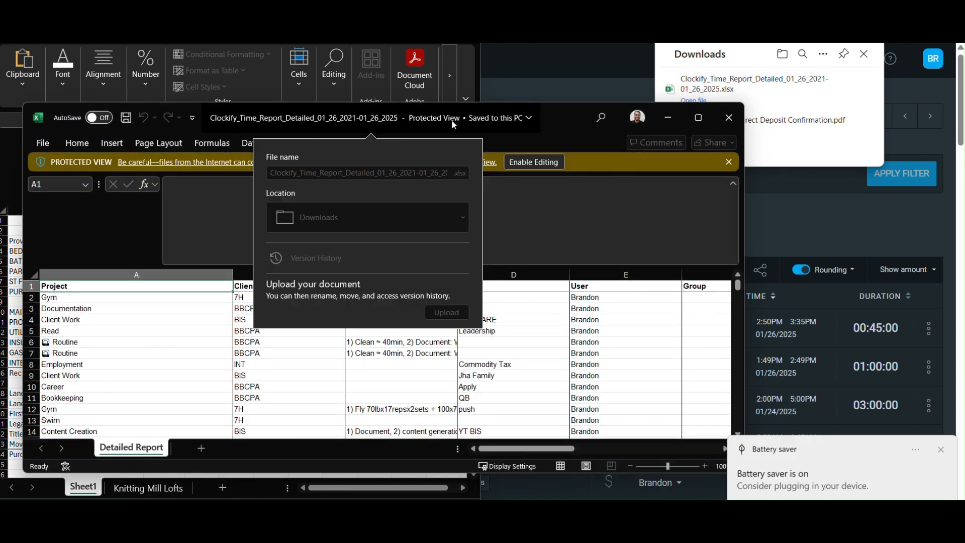
double_click(566, 113)
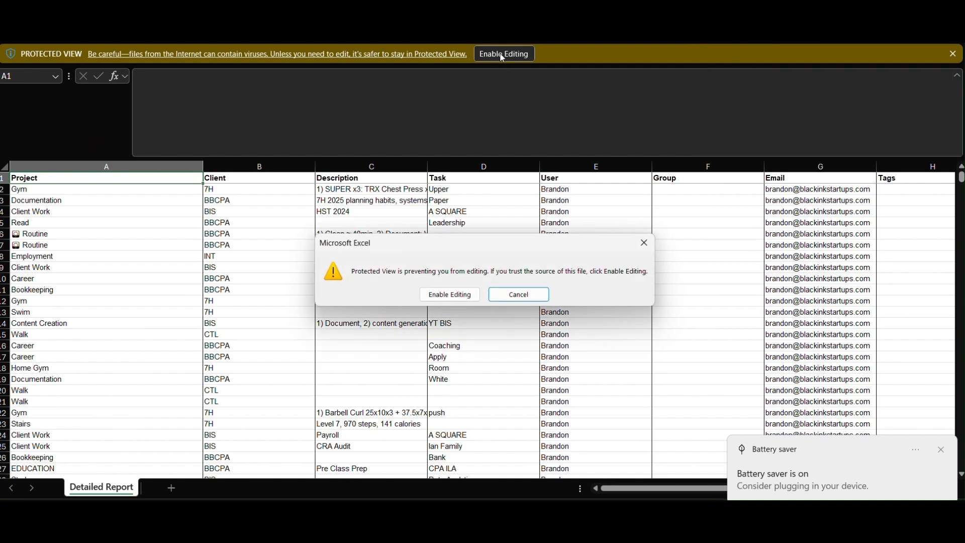
left_click(460, 296)
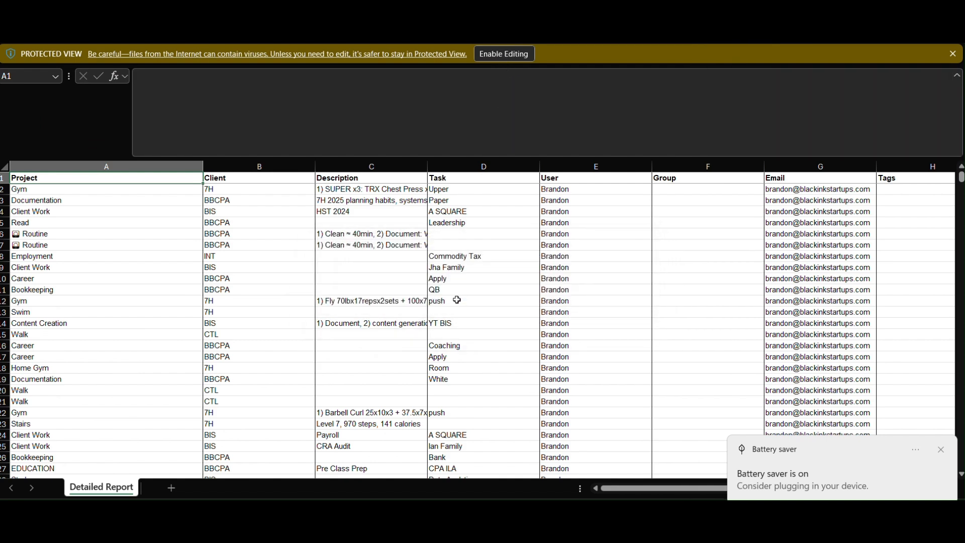
left_click(495, 53)
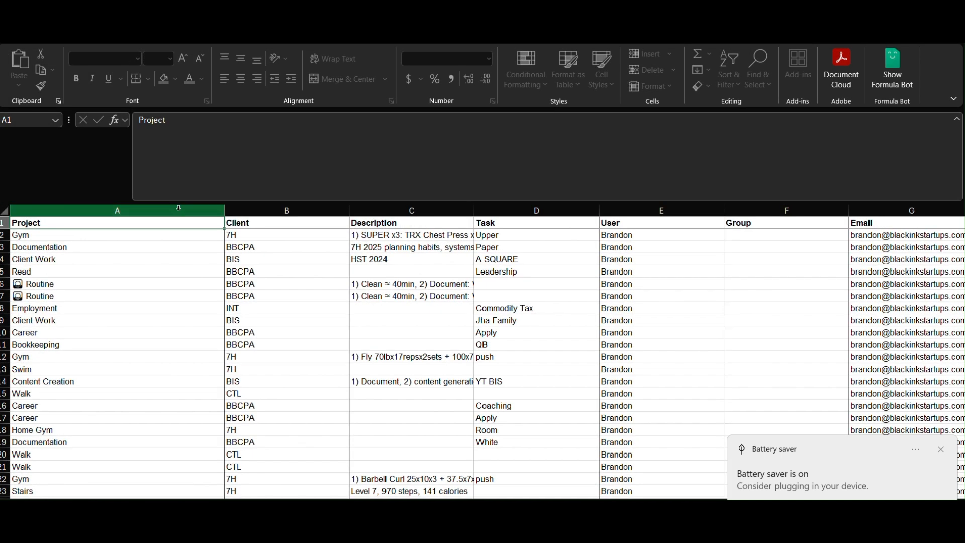
Step: Convert the time report data into a table with headers and summarize it with a PivotTable on a new worksheet
key("ctrl+t")
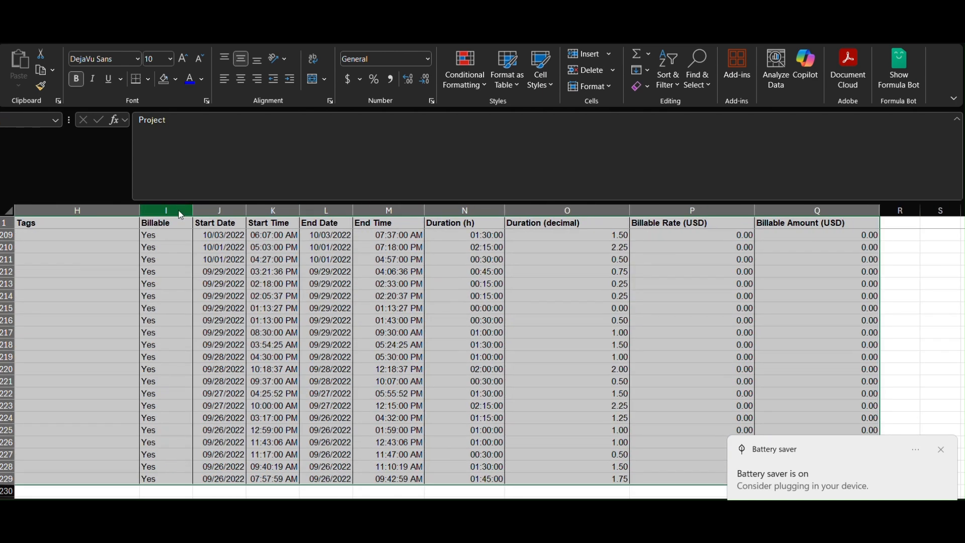
key("Return")
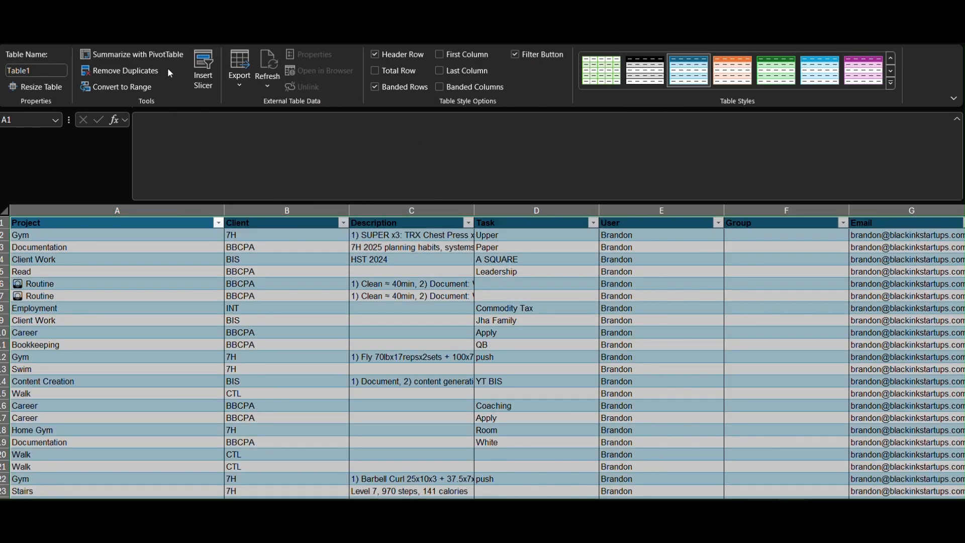
left_click(134, 53)
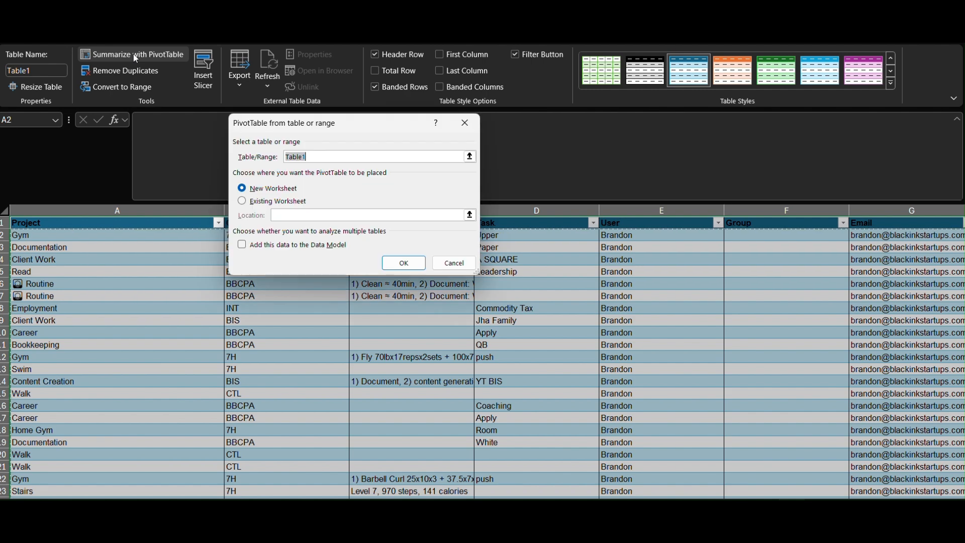
key("Return")
Step: Add Client, Project and Description to the PivotTable rows, nested in that order
left_click_drag(843, 296, 825, 450)
left_click_drag(779, 308, 803, 445)
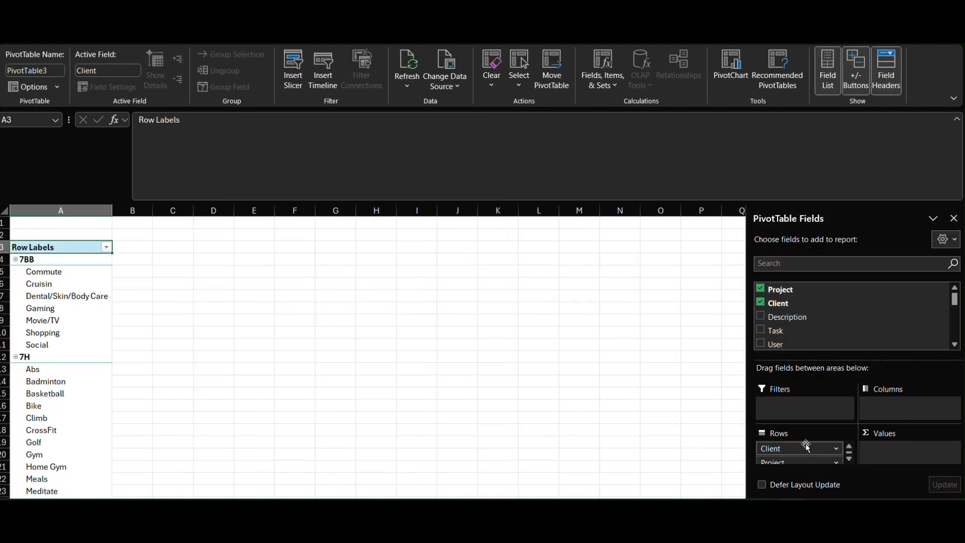
left_click(761, 316)
left_click(762, 316)
left_click_drag(794, 318, 801, 461)
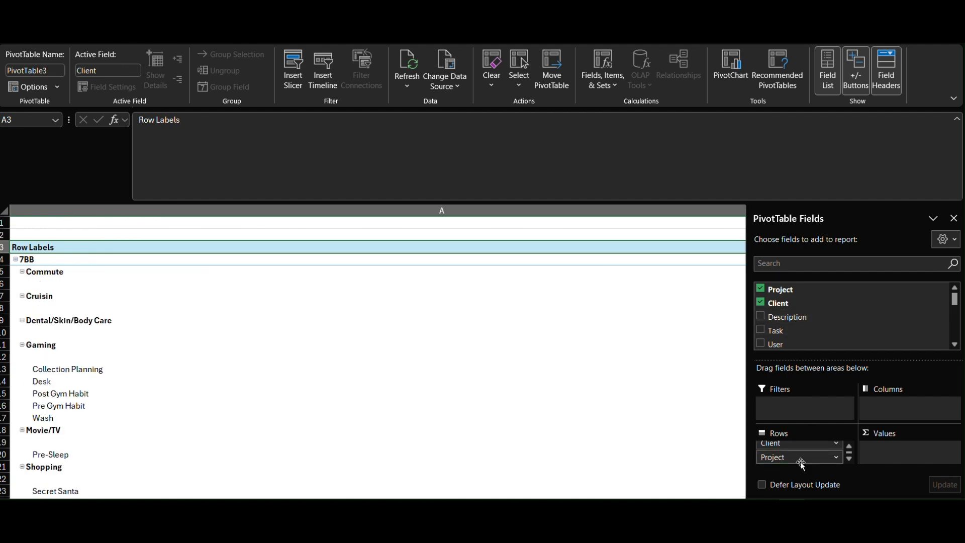
Step: Collapse the formula bar and switch the workbook to full-screen mode
left_click(957, 119)
left_click(954, 99)
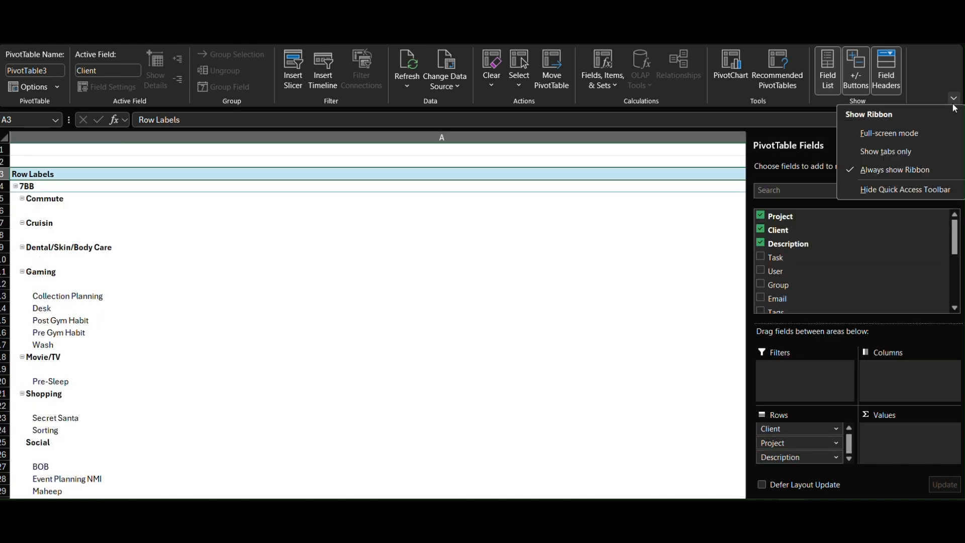
left_click(900, 132)
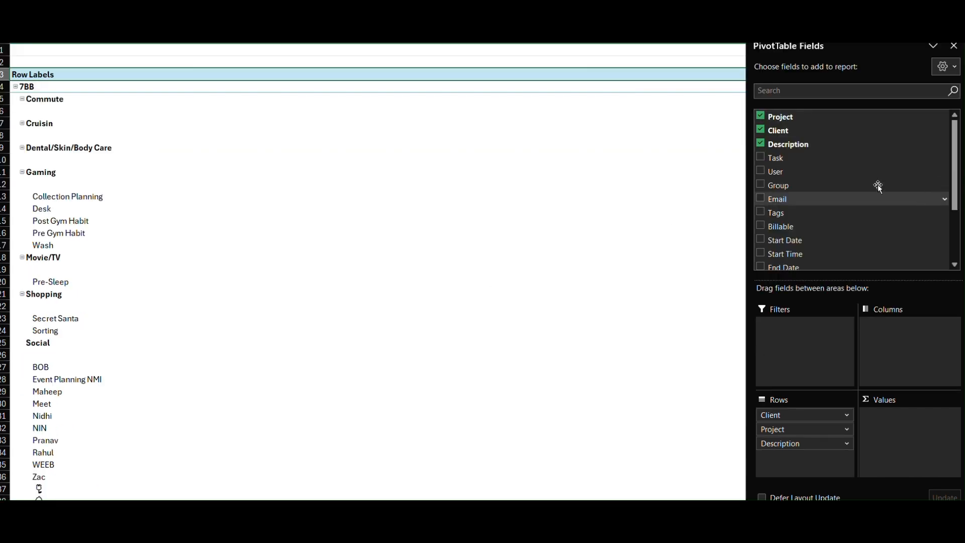
Step: Collapse the entire Project field in the PivotTable so the description rows are hidden
left_click(94, 174)
right_click(94, 174)
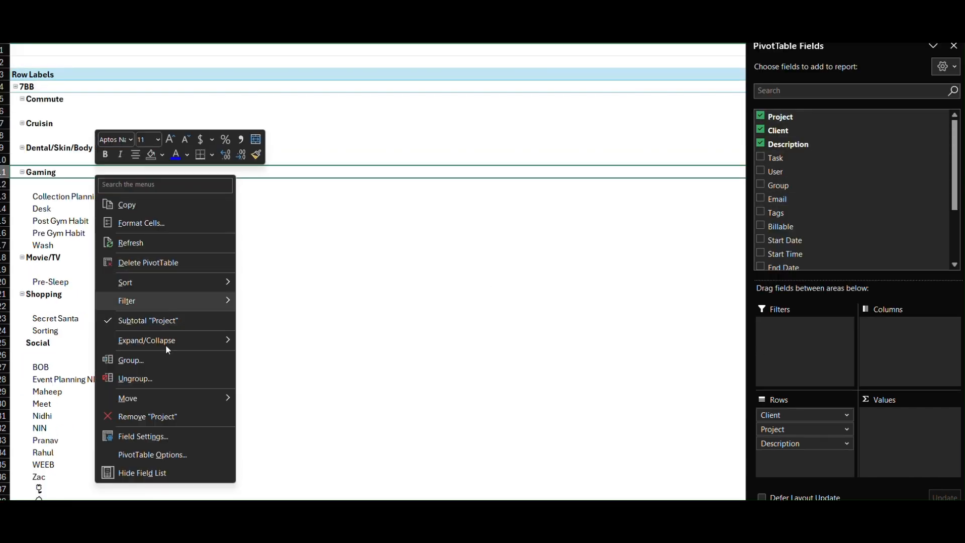
mouse_move(162, 346)
left_click(306, 397)
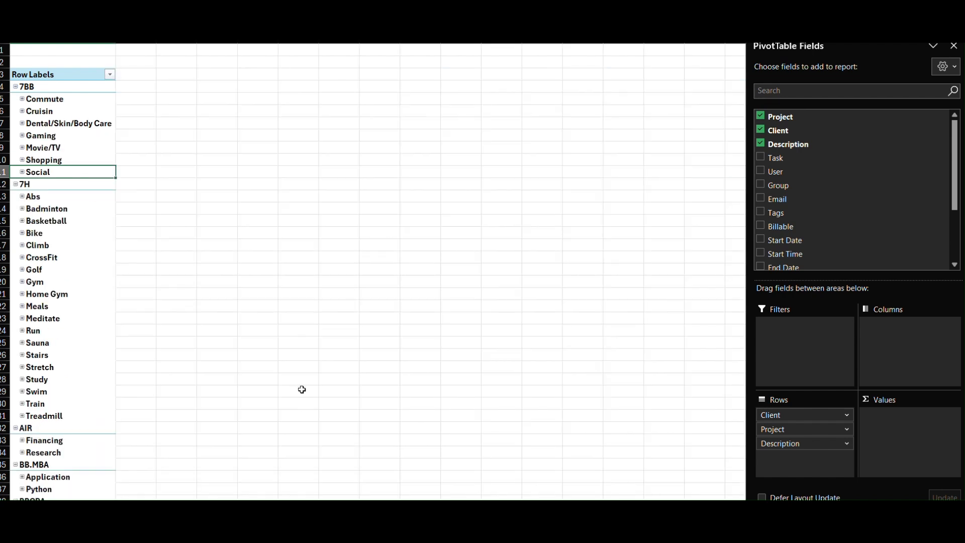
Step: Add Billable to the PivotTable columns and Duration (decimal) to the values
left_click_drag(794, 165, 799, 370)
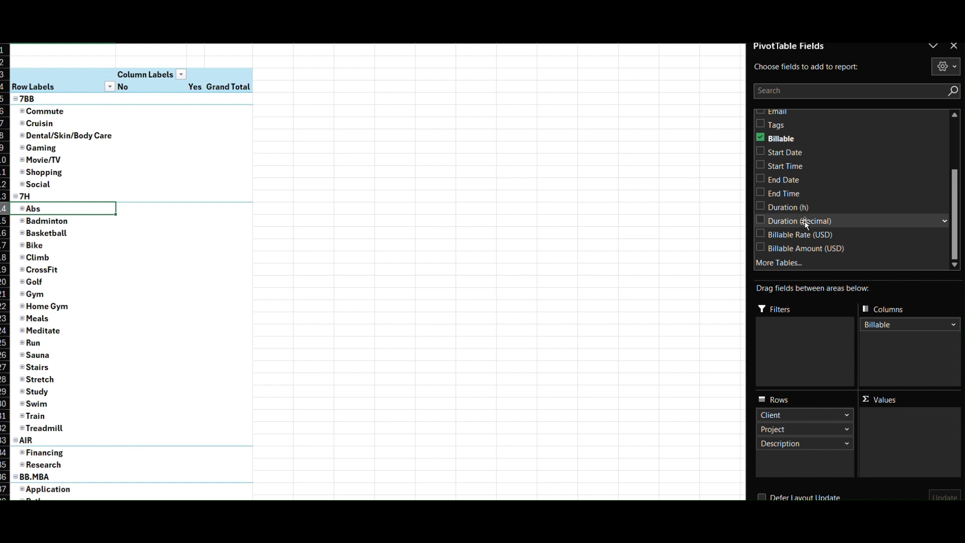
left_click_drag(802, 221, 926, 441)
Step: Format the summed Duration (decimal) value field as a number with 0 decimal places
left_click(908, 416)
left_click(885, 398)
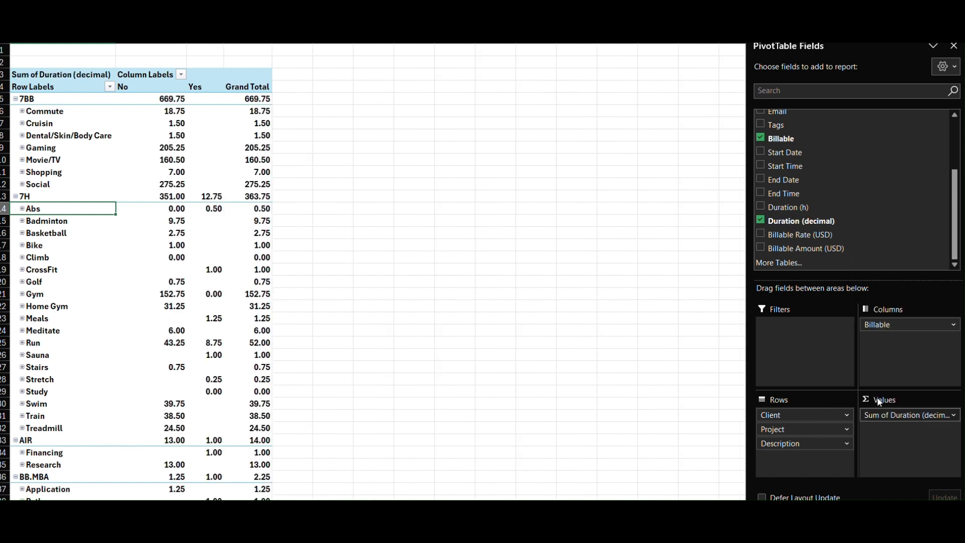
left_click(283, 263)
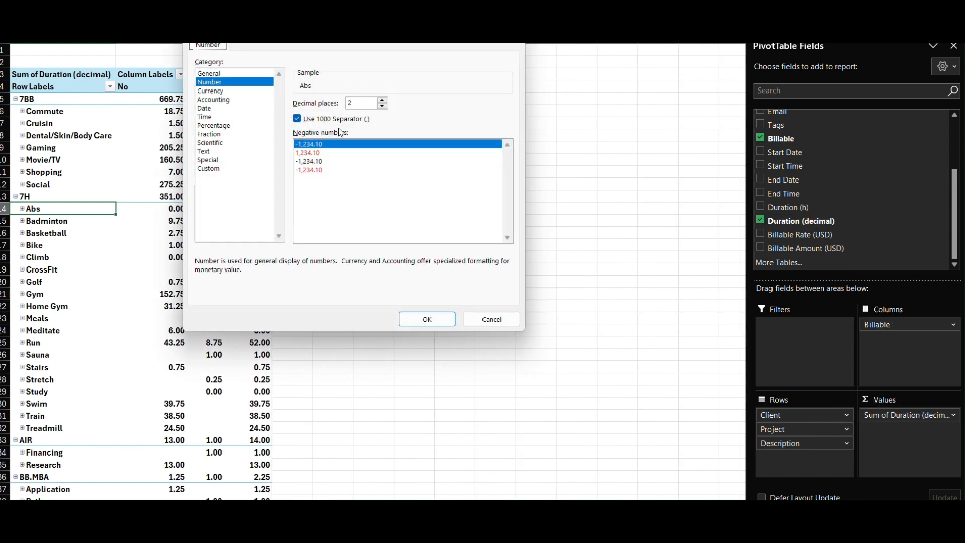
left_click(383, 107)
left_click(382, 107)
left_click(428, 320)
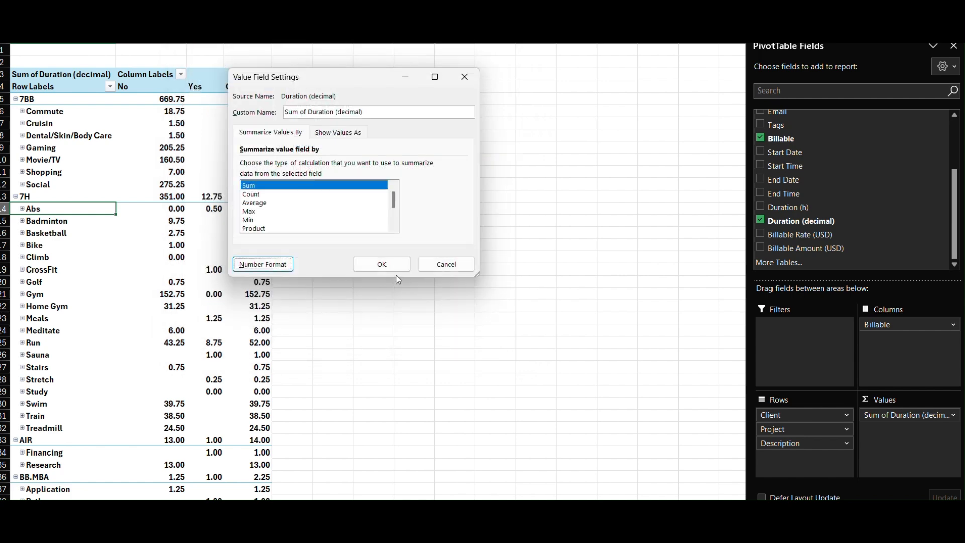
left_click(383, 263)
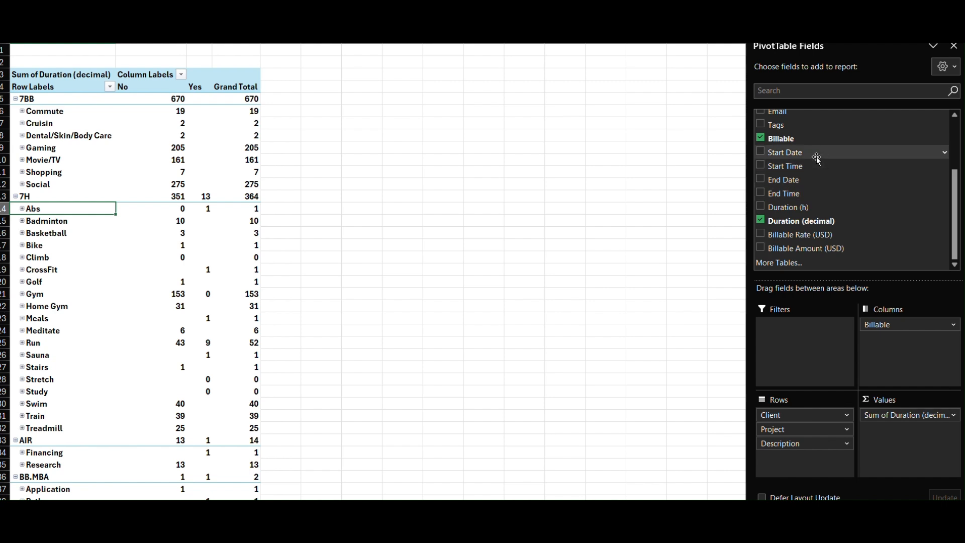
Step: Add End Date to the PivotTable columns and remove its quarter and daily date levels, keeping years and months above Billable
left_click_drag(812, 179, 657, 324)
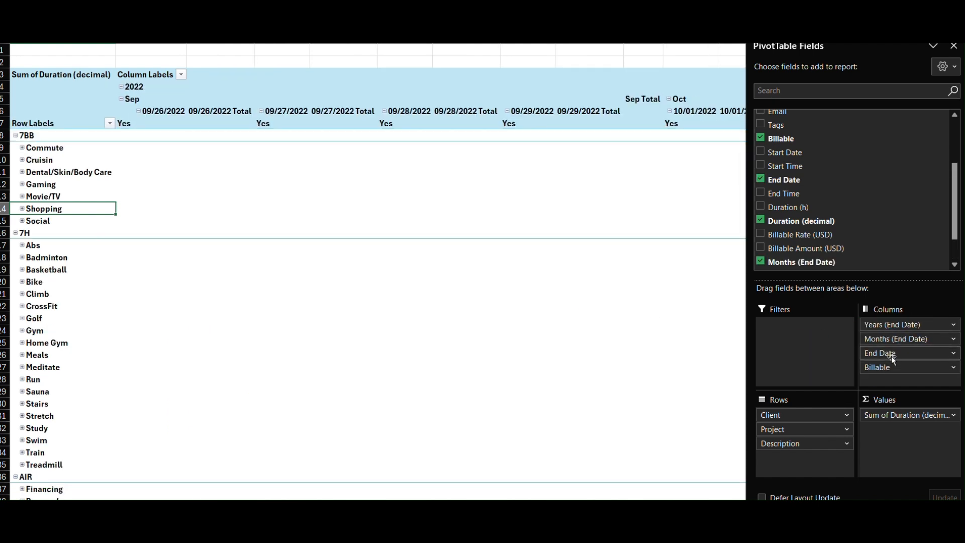
left_click_drag(894, 356, 555, 322)
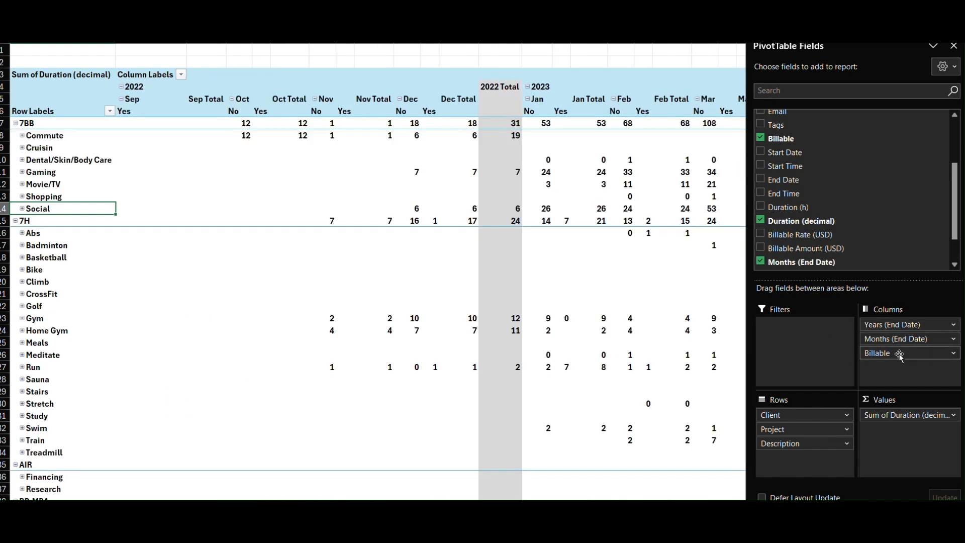
key("ctrl+z")
key("ctrl+z")
key("ctrl+y")
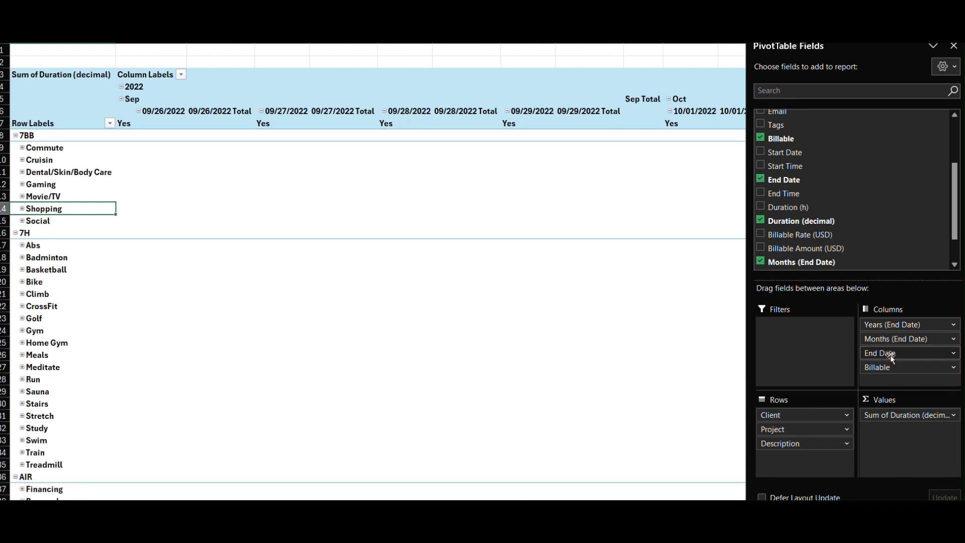
key("ctrl+y")
key("ctrl+z")
key("ctrl+z")
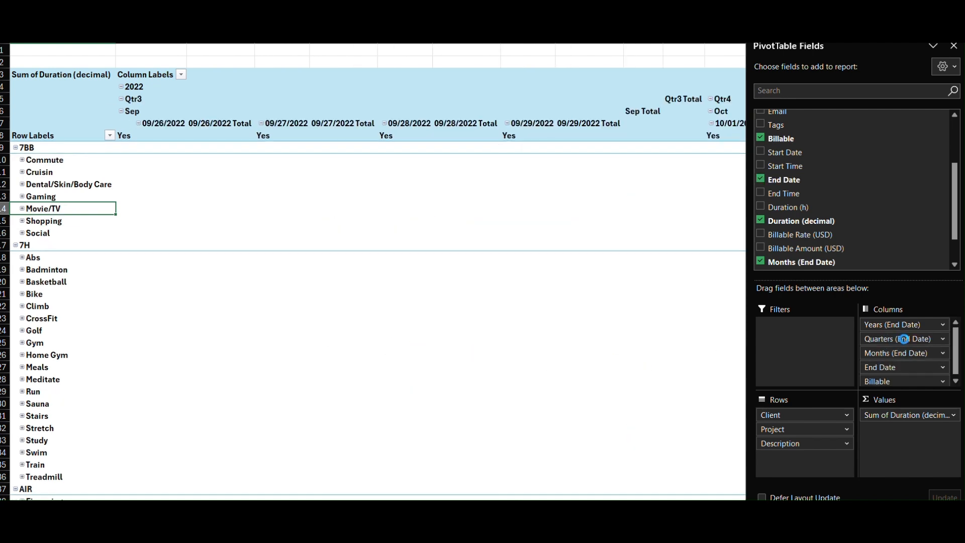
key("ctrl+y")
left_click_drag(892, 354, 613, 338)
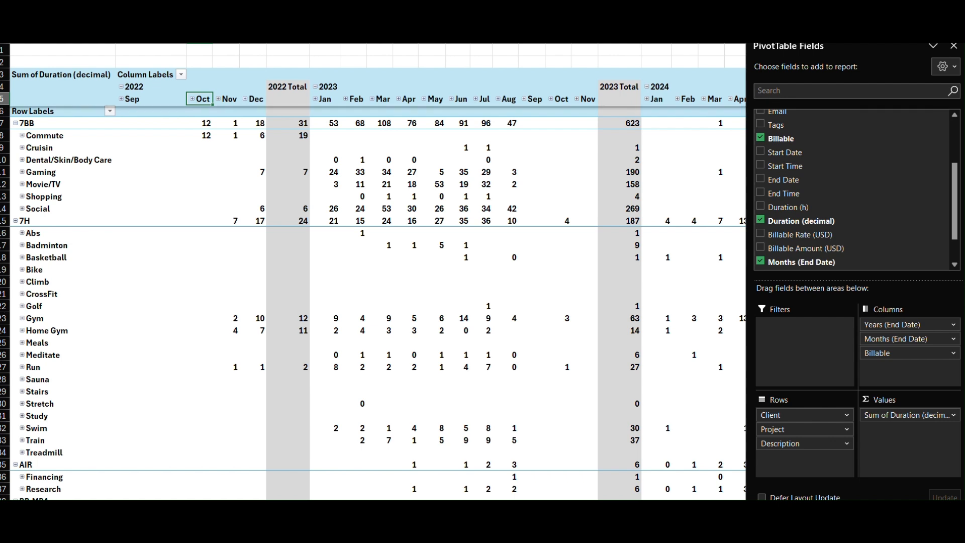
Step: Apply the White, Pivot Style Medium 8 style to the PivotTable
left_click(526, 43)
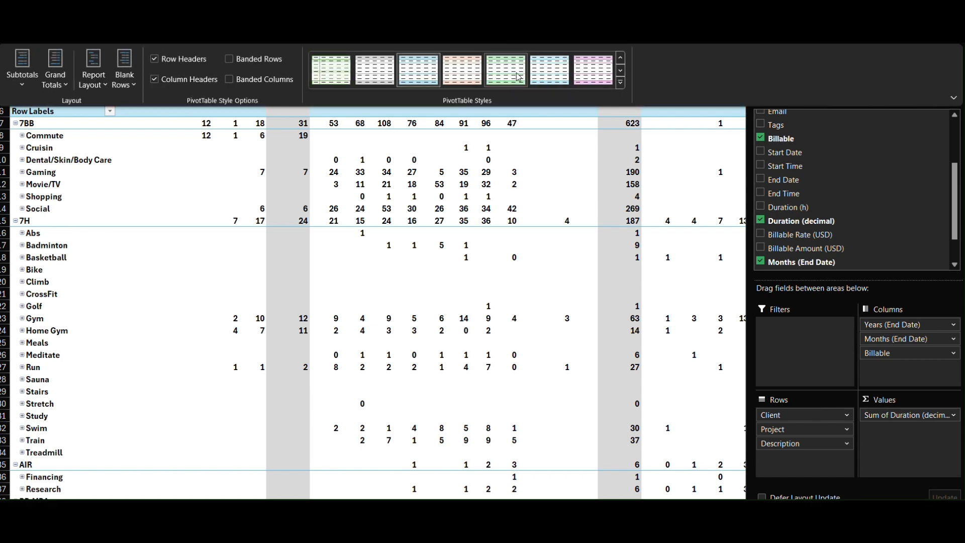
left_click(620, 75)
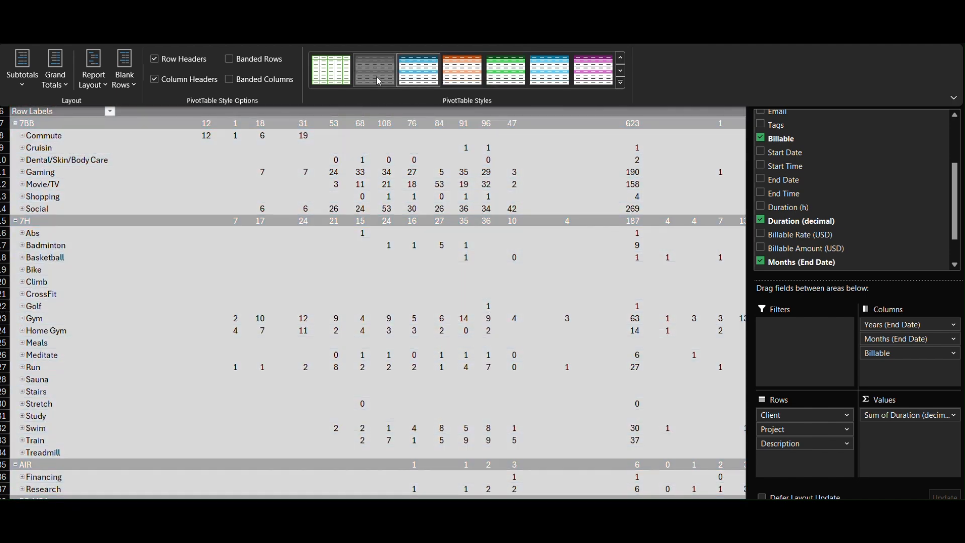
left_click(621, 57)
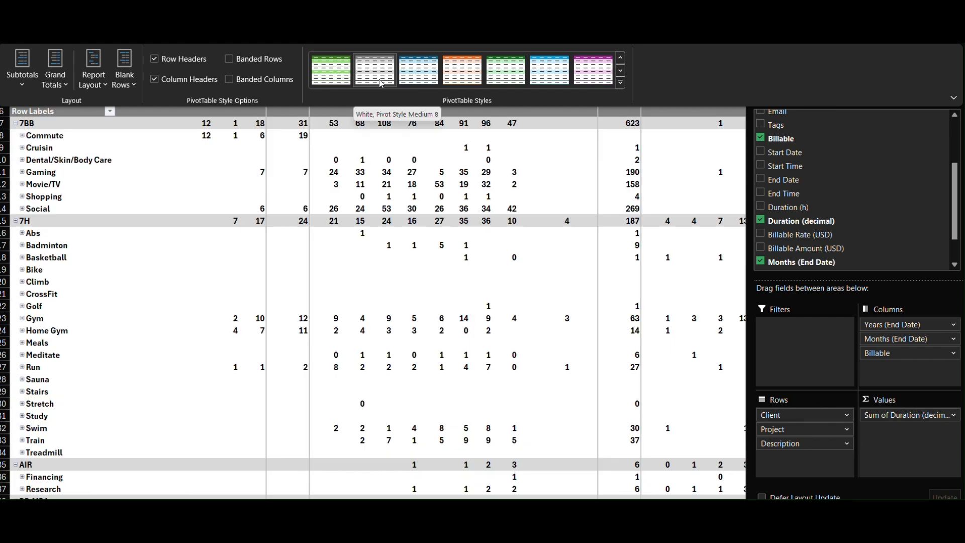
left_click(622, 71)
left_click(226, 195)
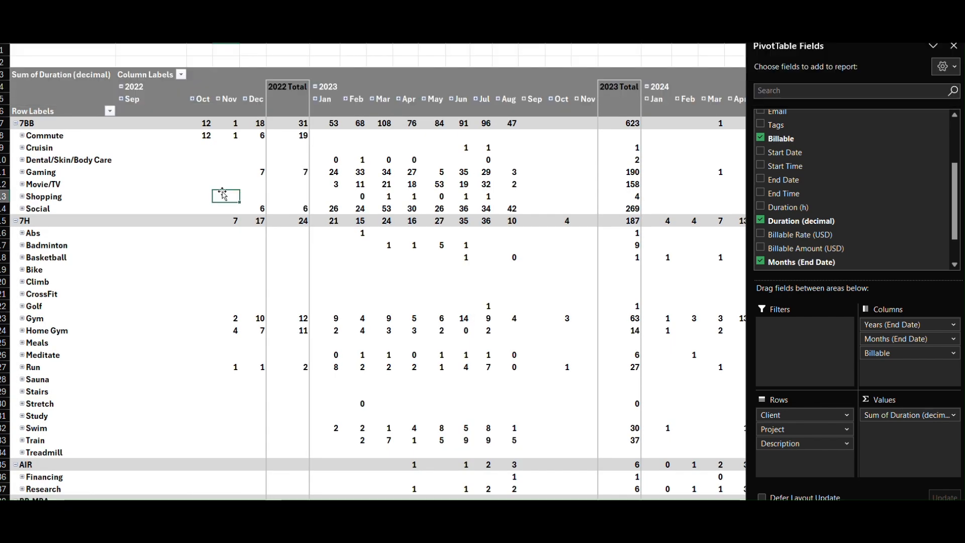
Step: Select the PivotTable's header rows across to the 2024 Total column
left_click(23, 75)
key("shift+Right")
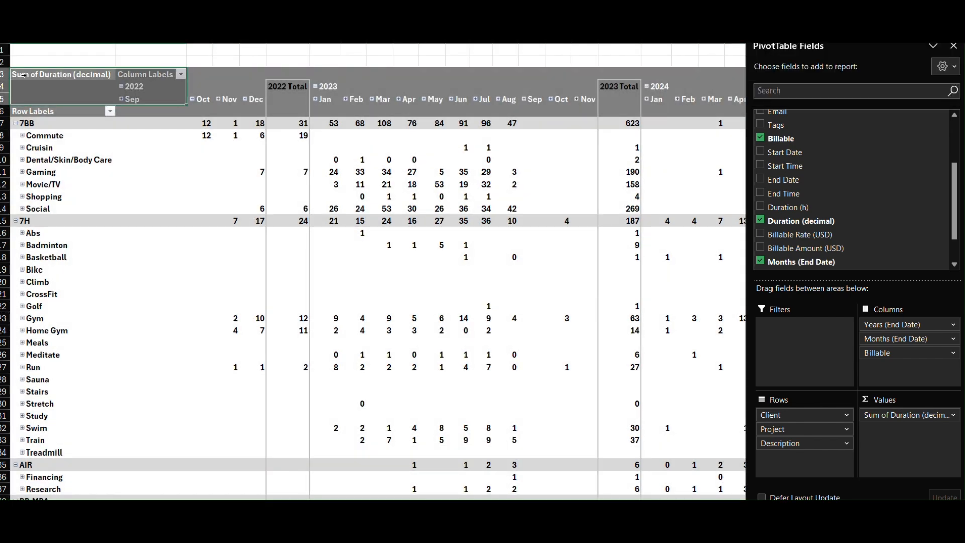
key("shift+Down")
key("shift+Right")
key("shift+Right")
key("shift+Right")
key("shift+Right")
key("shift+Right")
key("shift+Right")
key("shift+Right")
key("shift+Right")
key("shift+Right")
key("shift+Right")
key("shift+Right")
key("shift+Right")
key("shift+Right")
key("shift+Right")
key("shift+Right")
key("shift+Right")
key("shift+Right")
key("shift+Right")
key("shift+Right")
key("shift+Right")
key("shift+Right")
key("shift+Right")
key("shift+Right")
key("shift+Right")
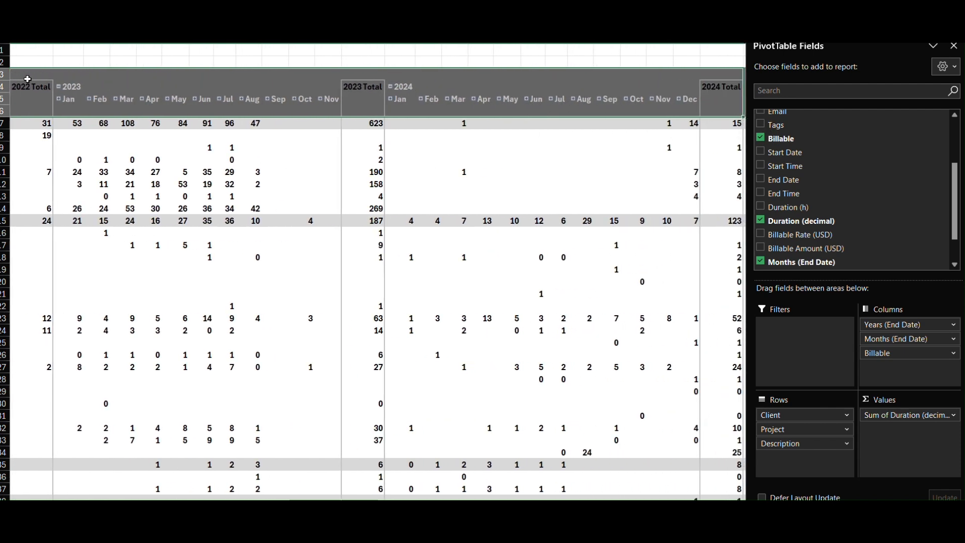
scroll(33, 130, "left", 5)
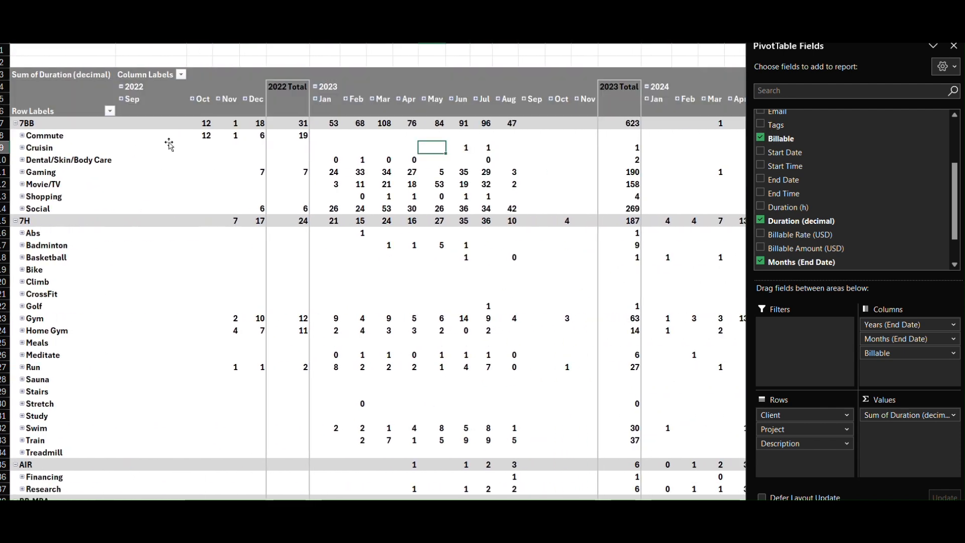
Step: Rename the PivotTable's value caption to Hours and blank out the Row Labels and Column Labels captions
left_click(47, 110)
key("Up")
key("Up")
key("Up")
type("Hours")
key("Tab")
key("Down")
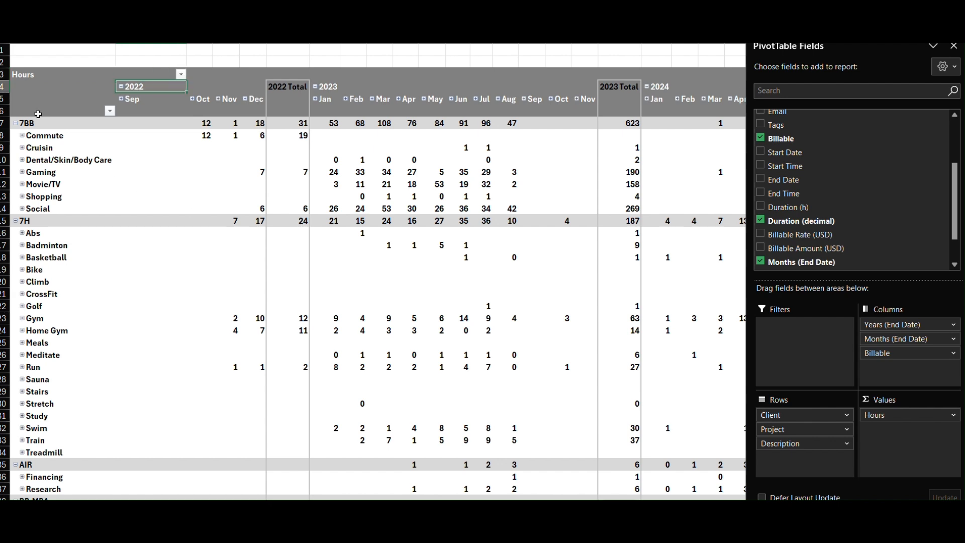
Step: Expand and collapse the Commute and Cruisin projects to check their description details
left_click(23, 135)
left_click(21, 135)
left_click(22, 147)
left_click(22, 147)
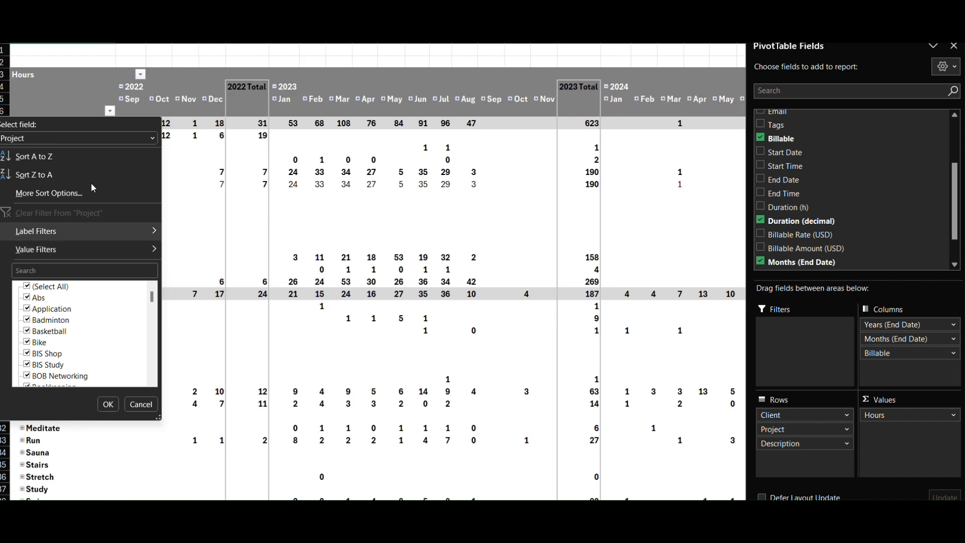
Step: Filter the PivotTable's Client field to show only 7H and close the field list
left_click(67, 138)
left_click(61, 151)
left_click(27, 286)
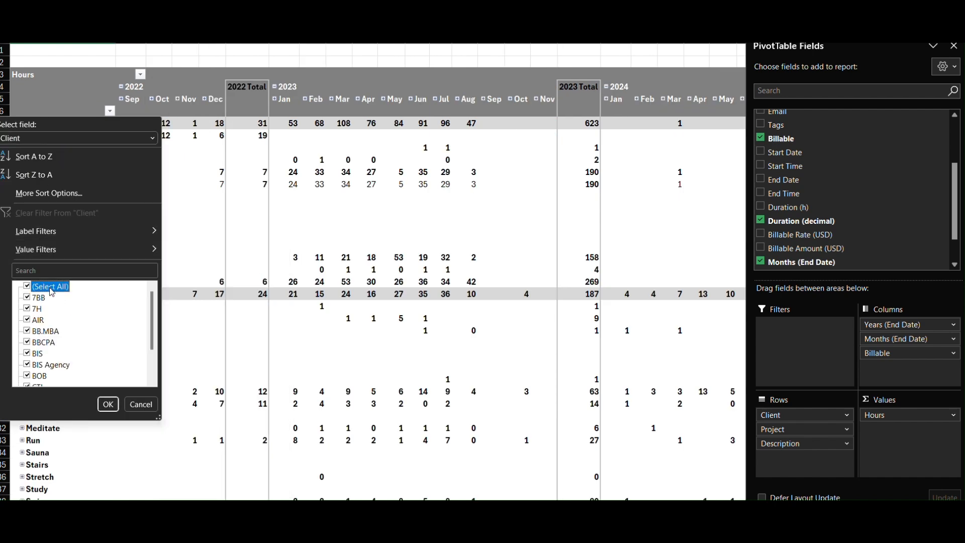
left_click(27, 309)
left_click(108, 405)
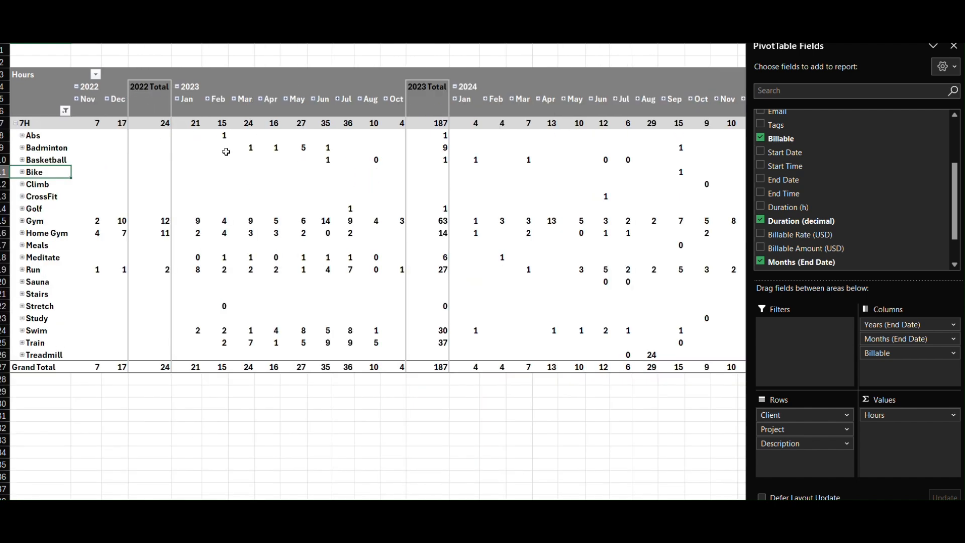
left_click(954, 46)
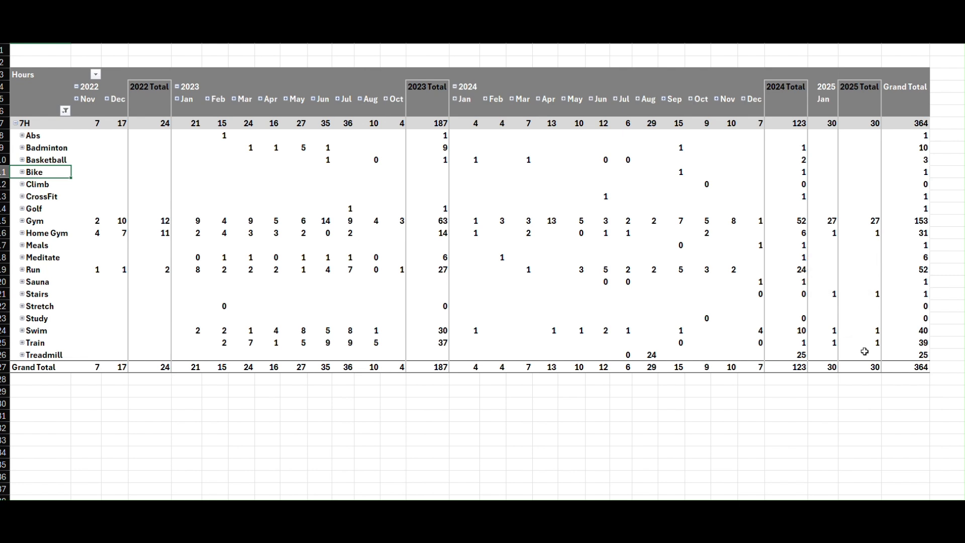
Step: Expand the Gym project under 7H and examine the hours of its descriptions across the months and years
mouse_move(865, 351)
left_click(23, 221)
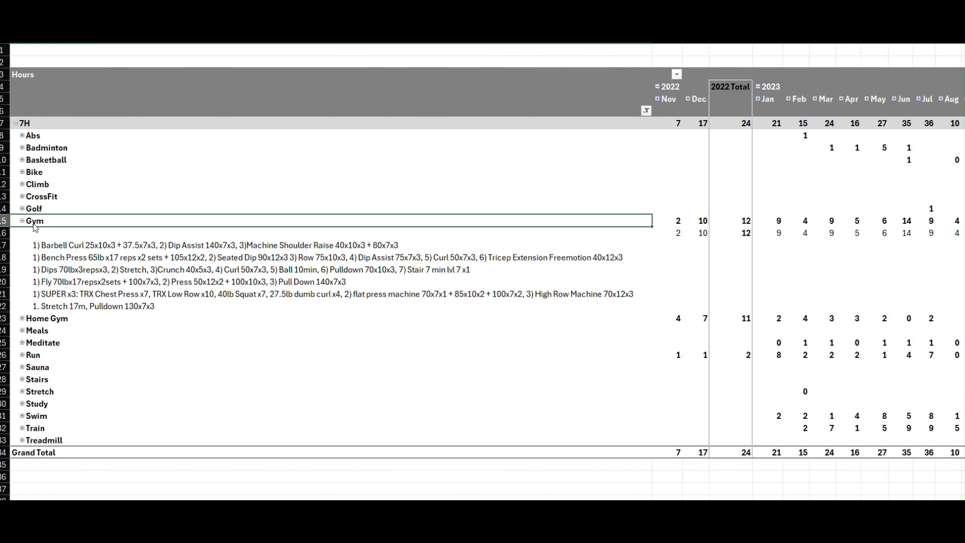
scroll(303, 272, "right", 5)
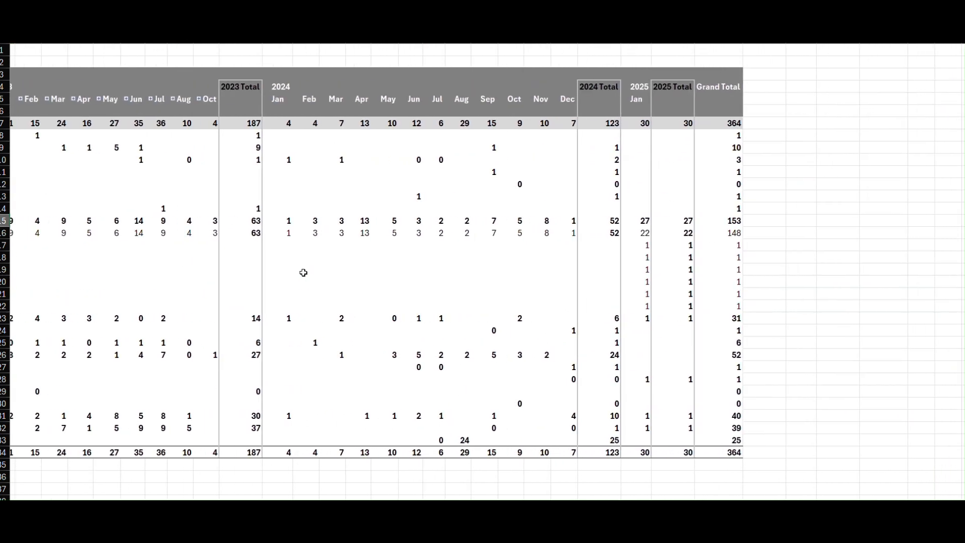
mouse_move(639, 241)
scroll(640, 240, "left", 5)
scroll(639, 241, "right", 8)
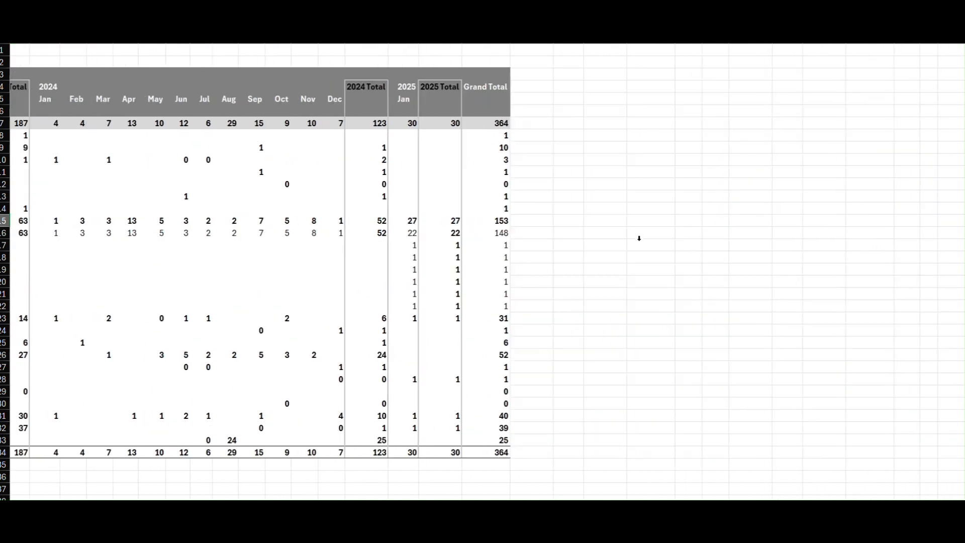
Step: Collapse the date columns to yearly totals, with Billable as a report filter and End Date restored to the columns
left_click(408, 234)
left_click(399, 93)
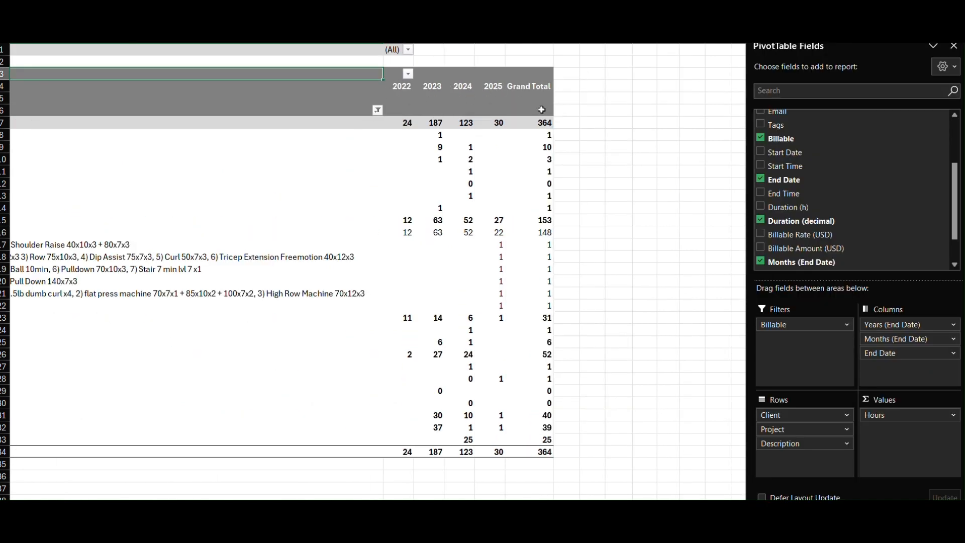
Step: Close the PivotTable field list to show the full yearly table
scroll(541, 110, "left", 3)
left_click(572, 99)
left_click(953, 46)
Step: Set the font color of the PivotTable's header rows, from Hours down to the row above 7H, to black
left_click(750, 64)
key("Down")
key("Up")
key("Up")
key("Down")
key("Down")
key("Down")
left_click(548, 119)
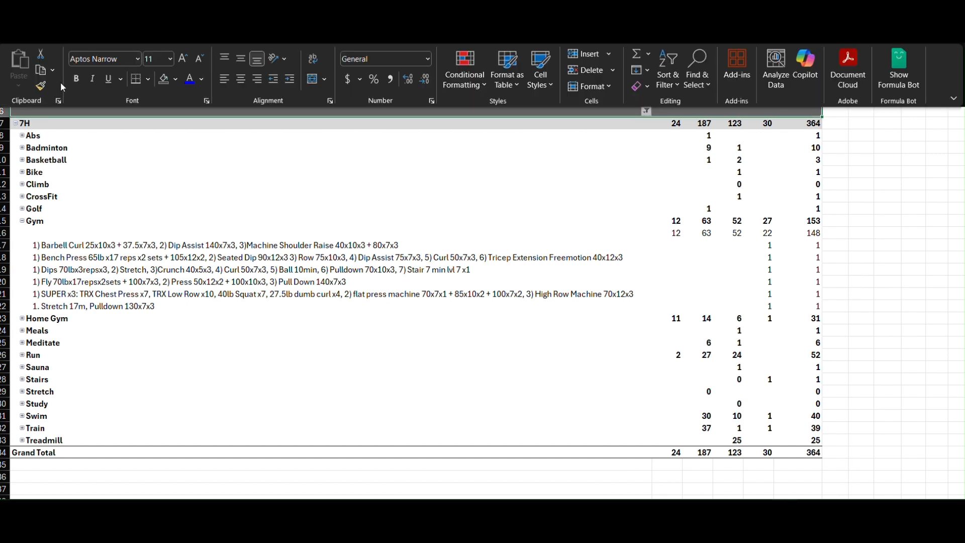
left_click(202, 79)
left_click(196, 122)
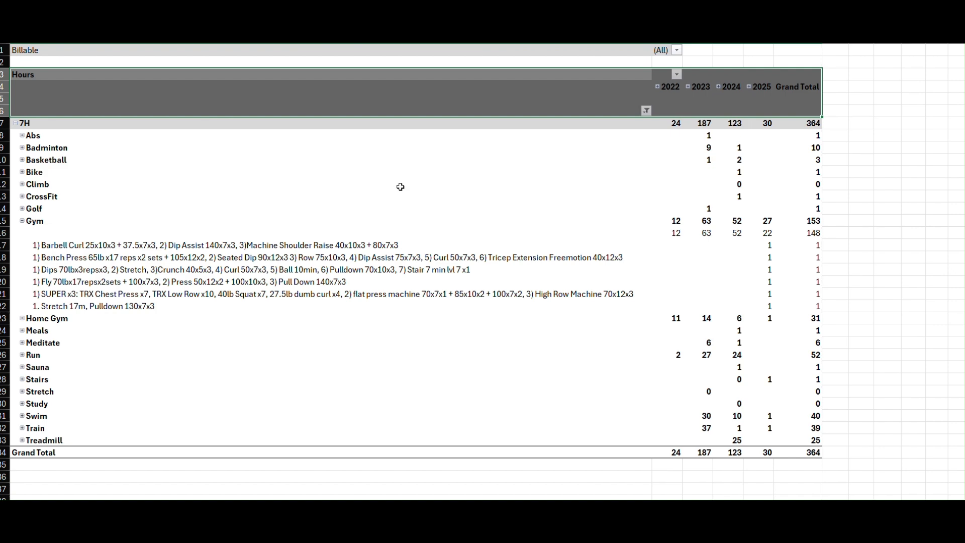
left_click(398, 188)
Step: Expand 2025 and January to daily dates and show the detail records behind Gym's blank-description hours on 01/04/2025
left_click(749, 86)
left_click(750, 99)
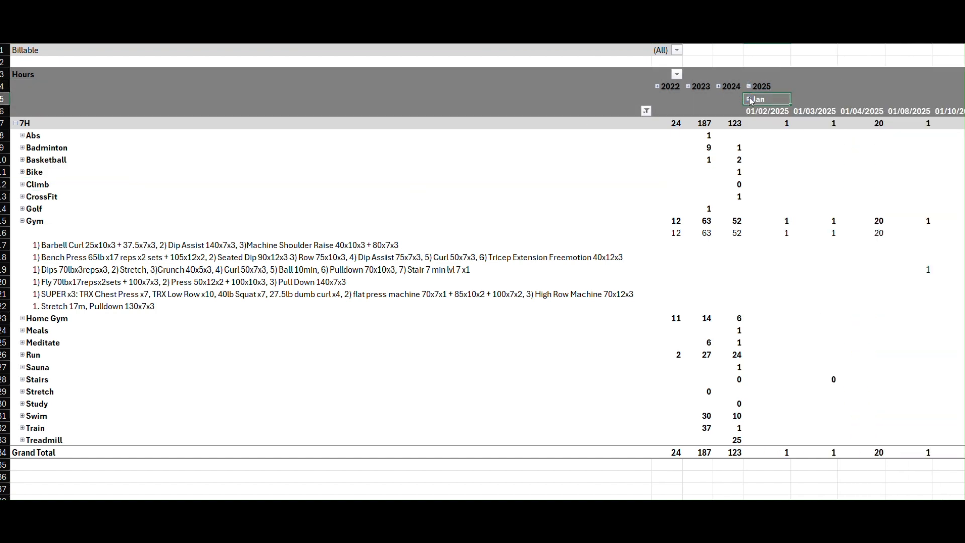
scroll(801, 223, "right", 3)
left_click(674, 233)
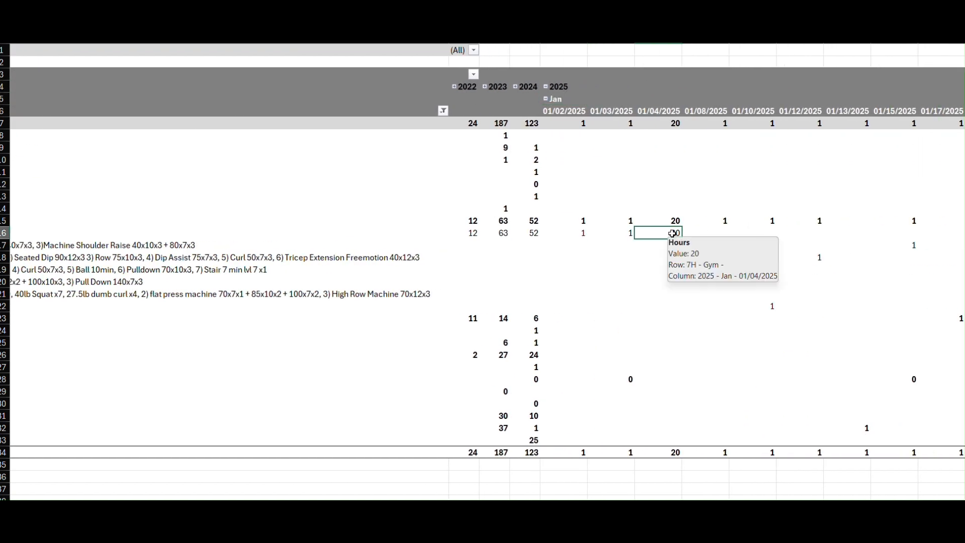
double_click(673, 234)
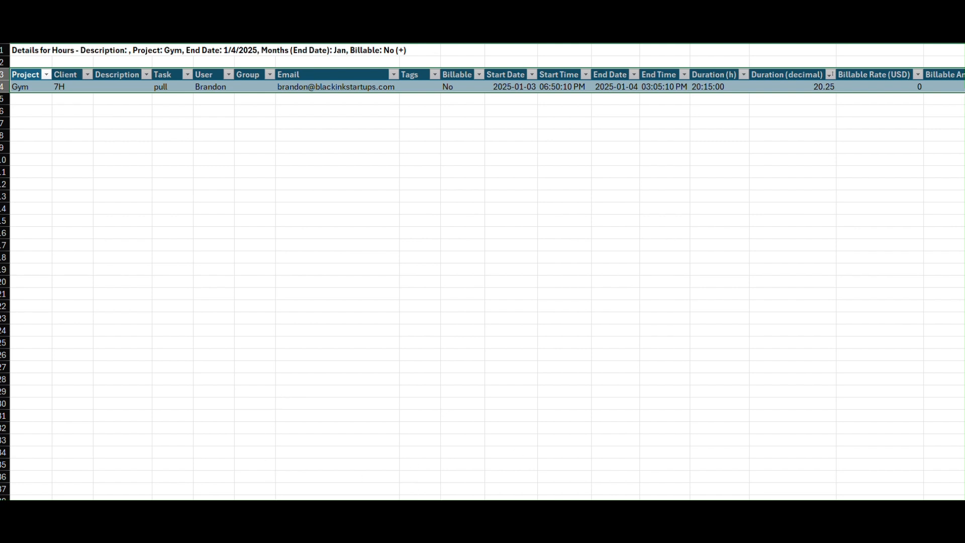
Step: Switch to Clockify, open the Time Tracker and look over the recent time entries
left_click(563, 476)
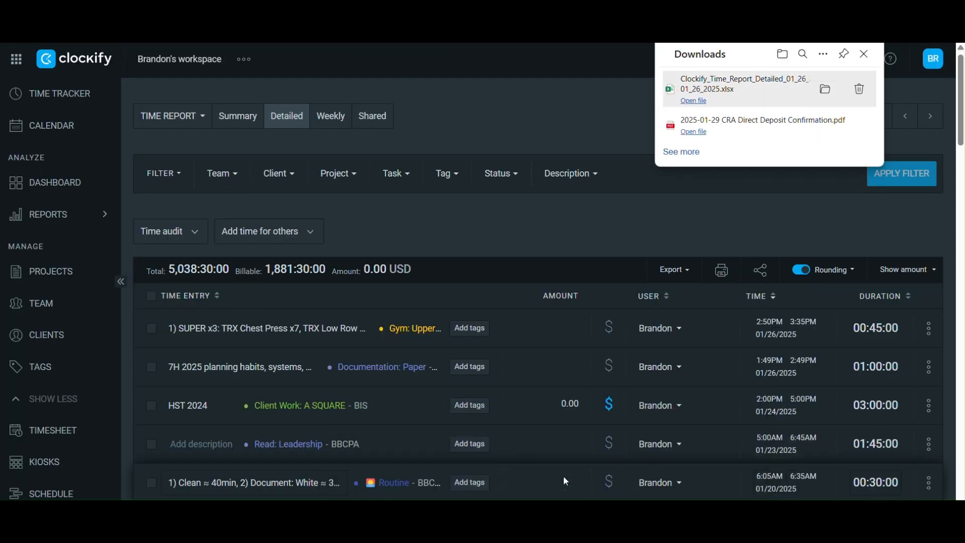
left_click(66, 98)
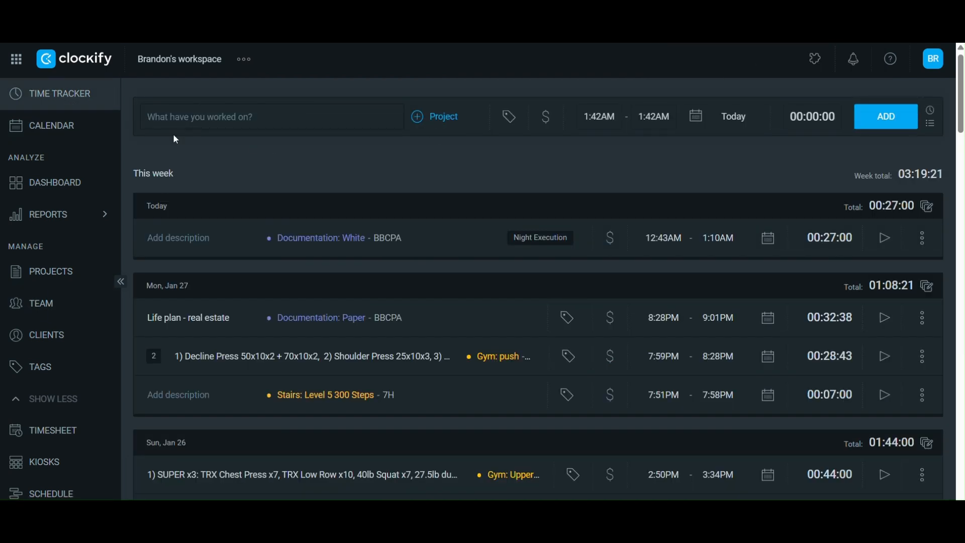
left_click(245, 60)
left_click(246, 64)
scroll(709, 186, "down", 5)
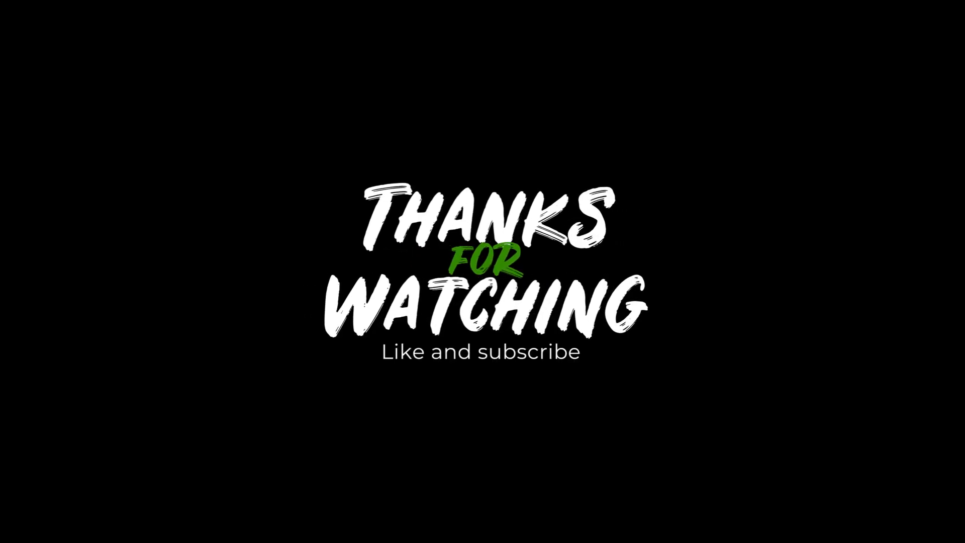